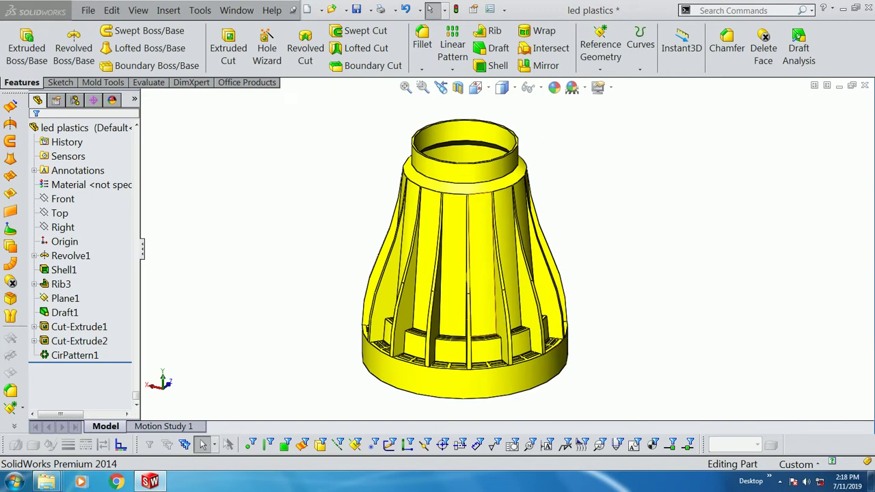
- Run a draft analysis on the housing with the bottom face as the pull direction
mouse_move(372, 235)
middle_mouse_down()
mouse_move(491, 268)
mouse_move(486, 196)
mouse_move(463, 293)
mouse_move(466, 279)
mouse_move(442, 260)
mouse_move(399, 260)
mouse_move(390, 280)
mouse_move(383, 277)
middle_mouse_up()
middle_click_drag(410, 236, 487, 255)
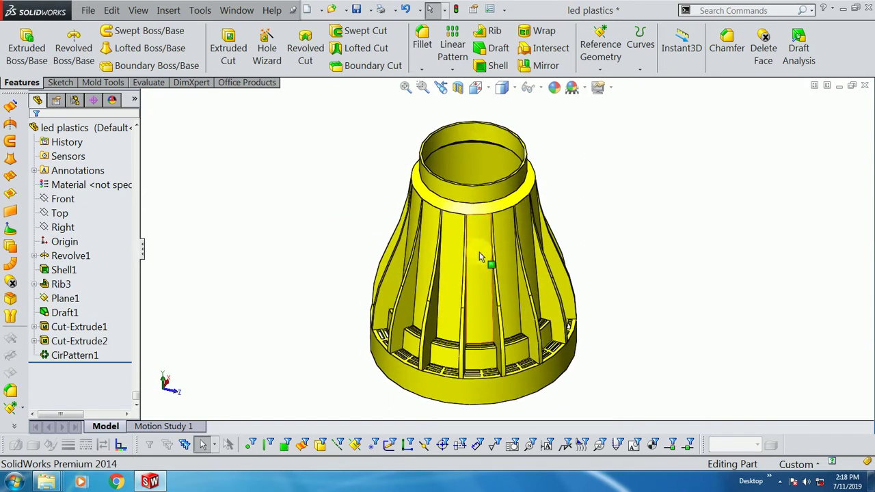
left_click(799, 55)
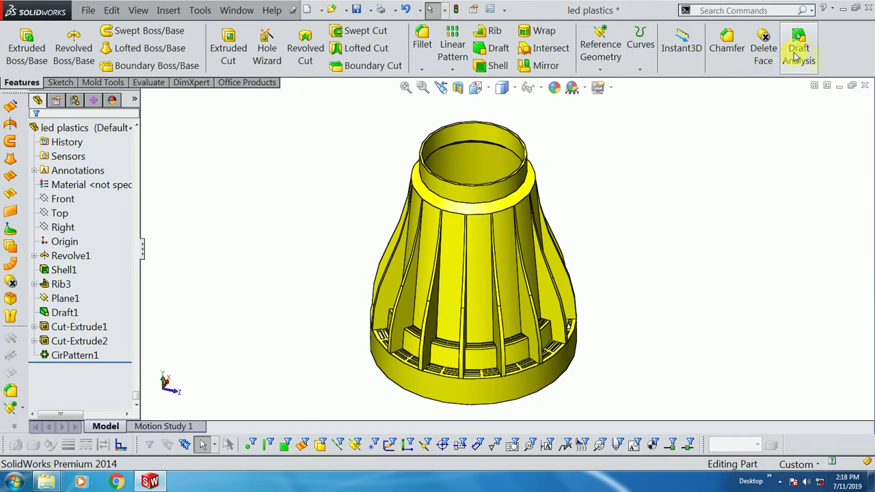
left_click(799, 54)
middle_click_drag(582, 269, 567, 120)
scroll(547, 299, "down", 5)
scroll(515, 266, "down", 3)
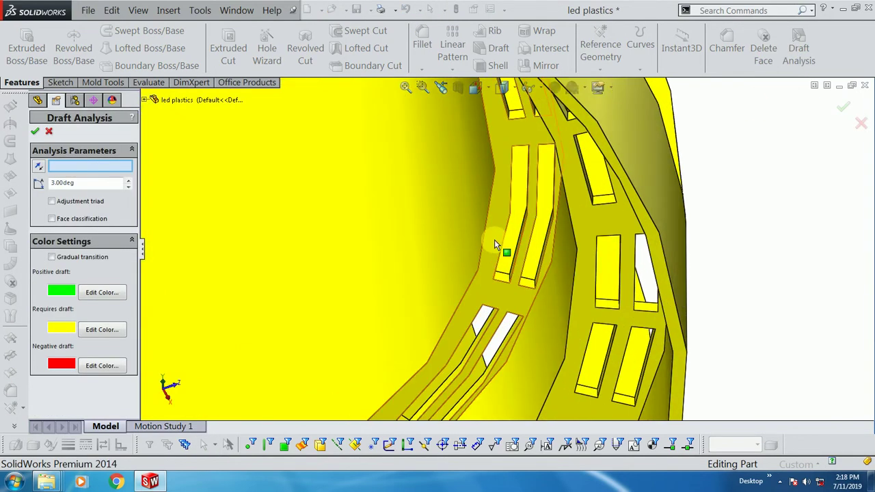
left_click(497, 244)
- Inspect the ring and openings for negative-draft faces, then close the draft analysis without keeping it
scroll(553, 293, "up", 2)
scroll(592, 317, "up", 2)
scroll(547, 322, "up", 2)
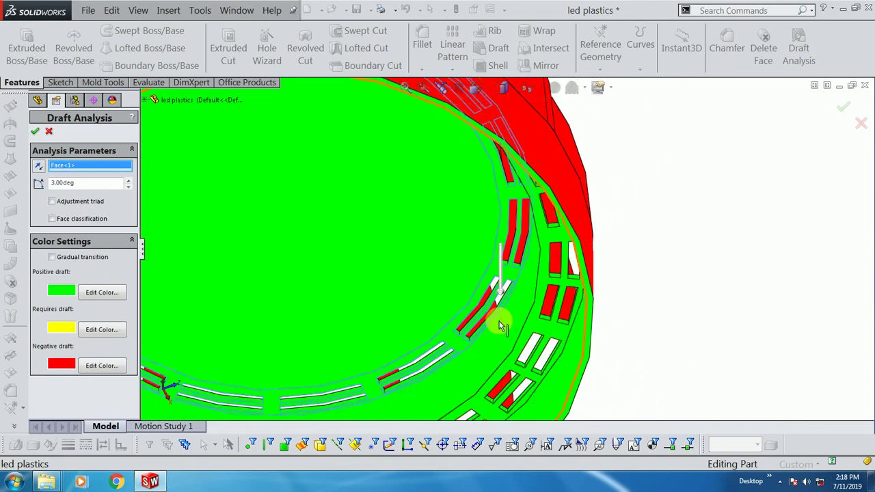
scroll(575, 304, "up", 3)
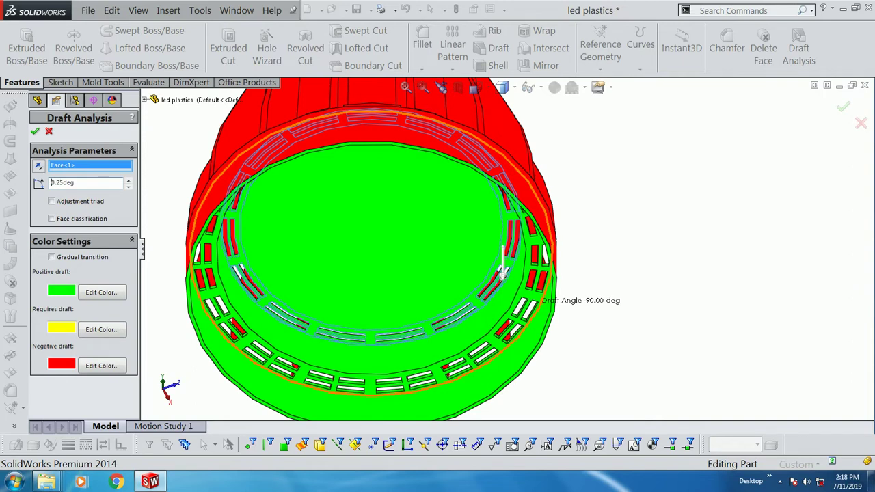
scroll(588, 270, "up", 2)
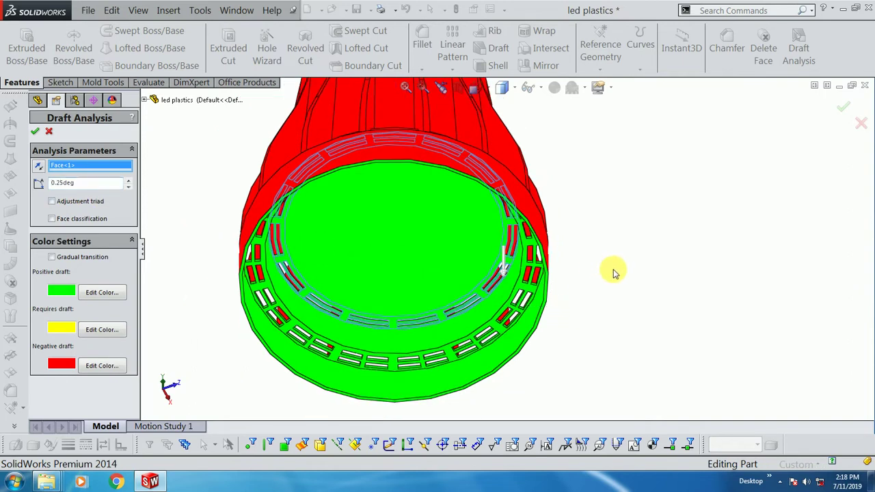
scroll(595, 274, "up", 2)
middle_click_drag(578, 275, 570, 191)
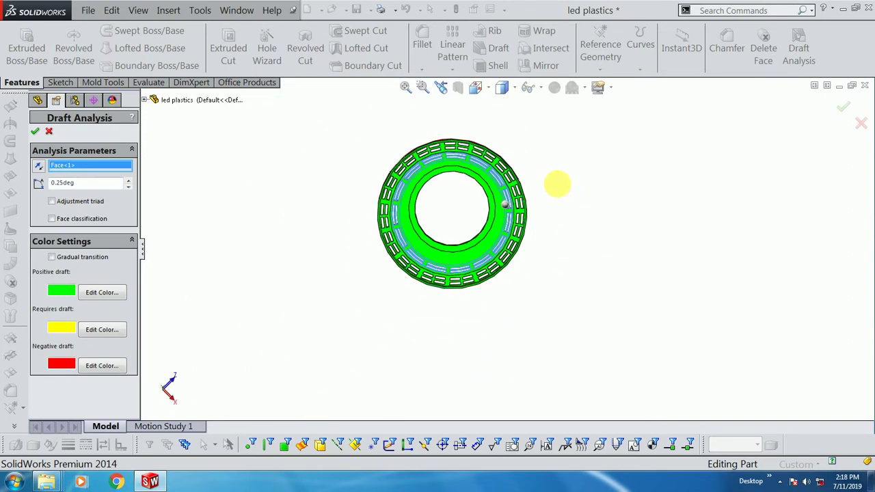
scroll(463, 205, "down", 2)
mouse_move(456, 216)
middle_mouse_down()
mouse_move(443, 236)
mouse_move(458, 342)
mouse_move(450, 363)
mouse_move(465, 313)
middle_mouse_up()
mouse_move(340, 185)
middle_mouse_down()
mouse_move(347, 308)
mouse_move(352, 264)
mouse_move(357, 311)
middle_mouse_up()
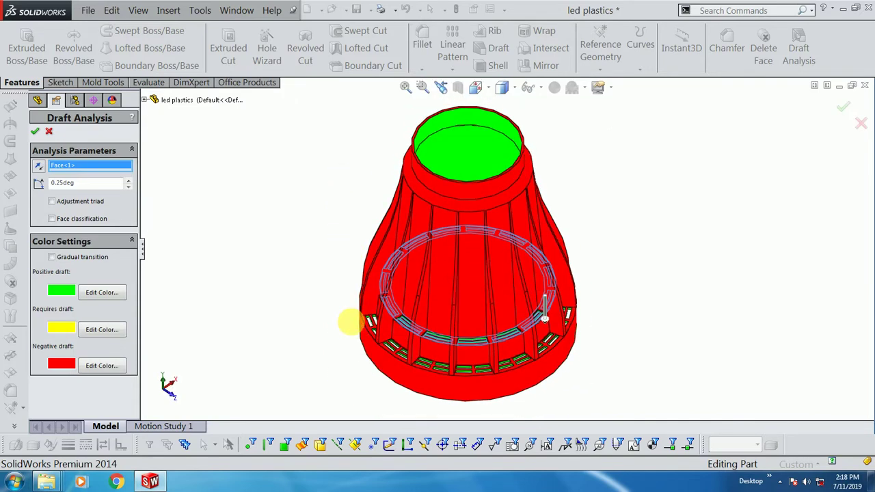
scroll(409, 334, "down", 2)
scroll(408, 328, "down", 2)
left_click(276, 244)
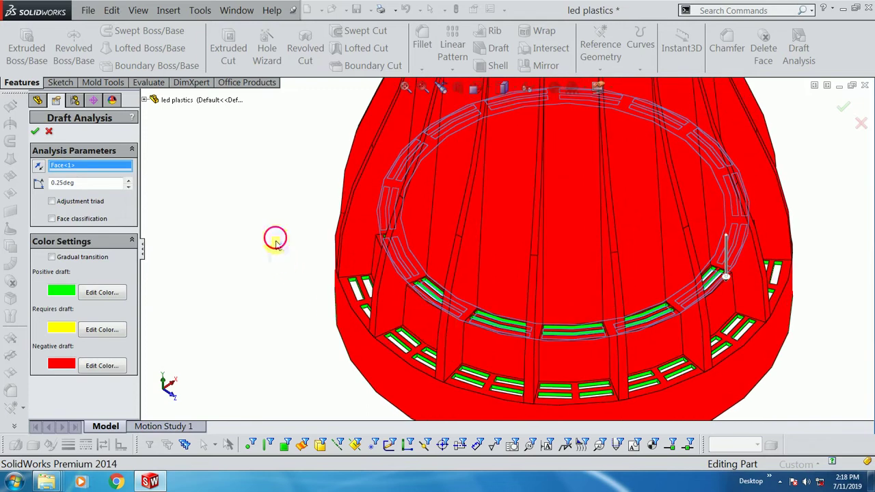
mouse_move(291, 278)
middle_mouse_down()
mouse_move(313, 293)
mouse_move(299, 246)
middle_mouse_up()
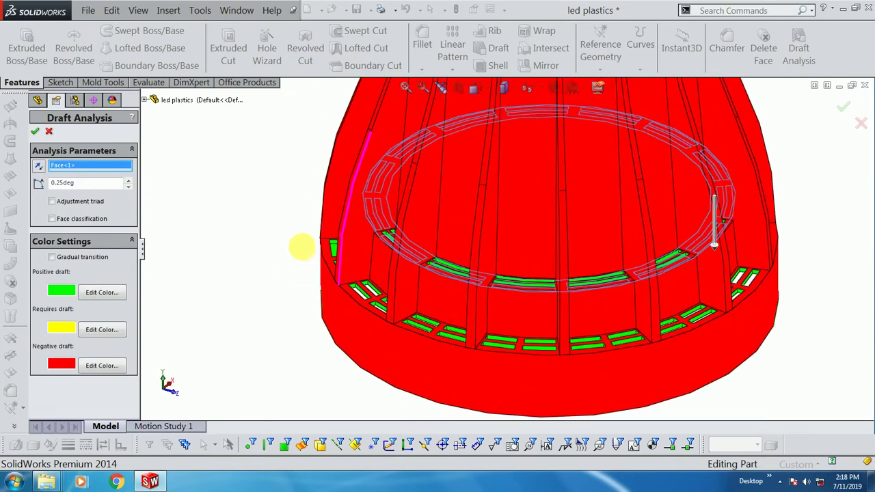
left_click(50, 133)
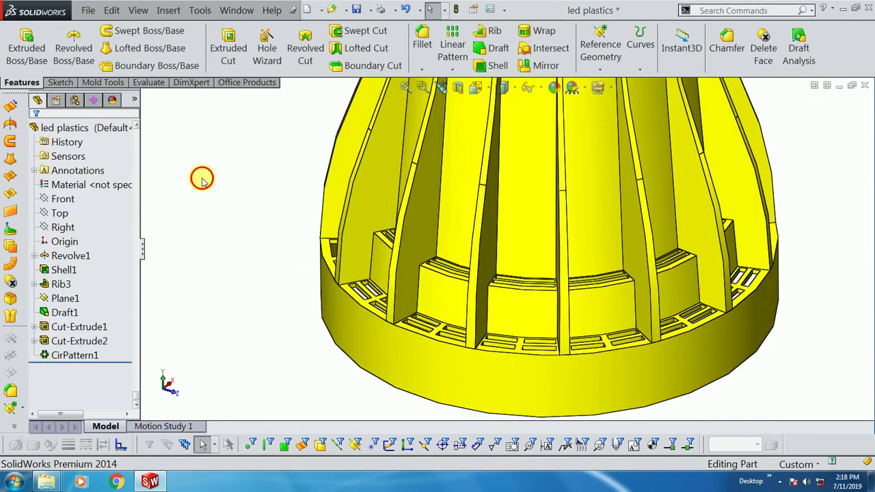
- Show the Mold Tools toolbar from the CommandManager menu and dock it in place
scroll(244, 244, "up", 3)
scroll(247, 246, "up", 2)
scroll(586, 127, "down", 2)
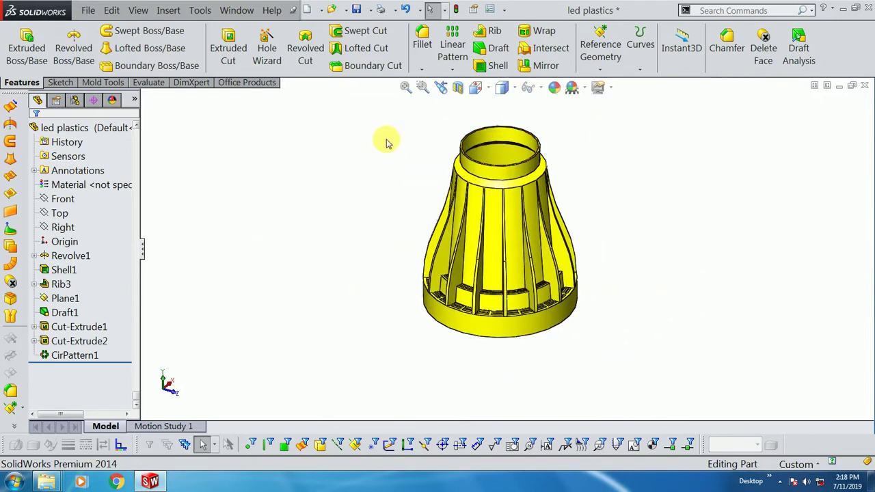
right_click(825, 39)
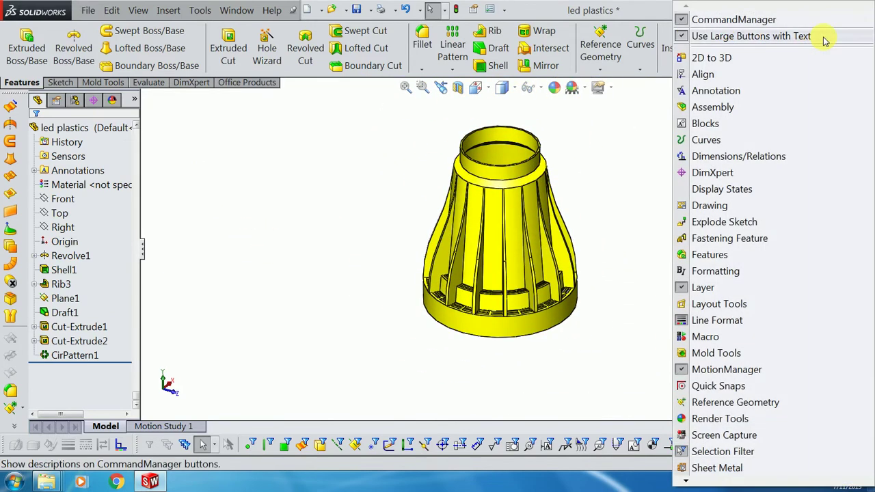
left_click(718, 353)
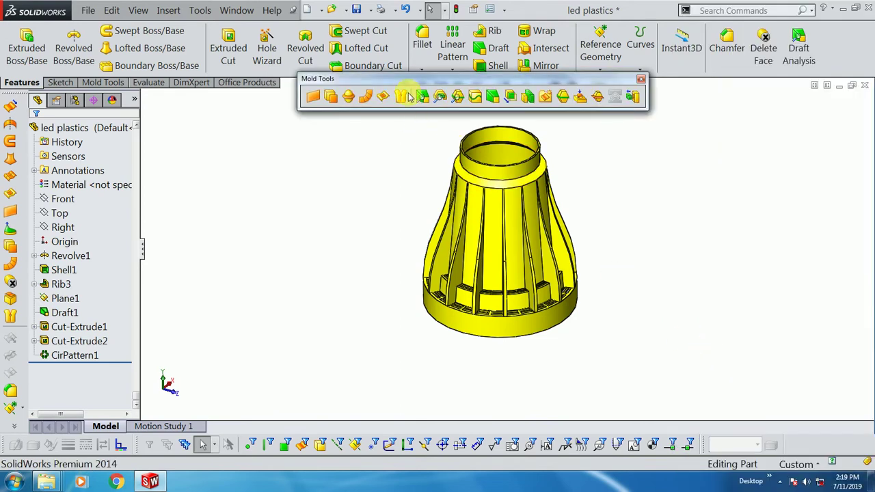
left_click_drag(414, 82, 238, 87)
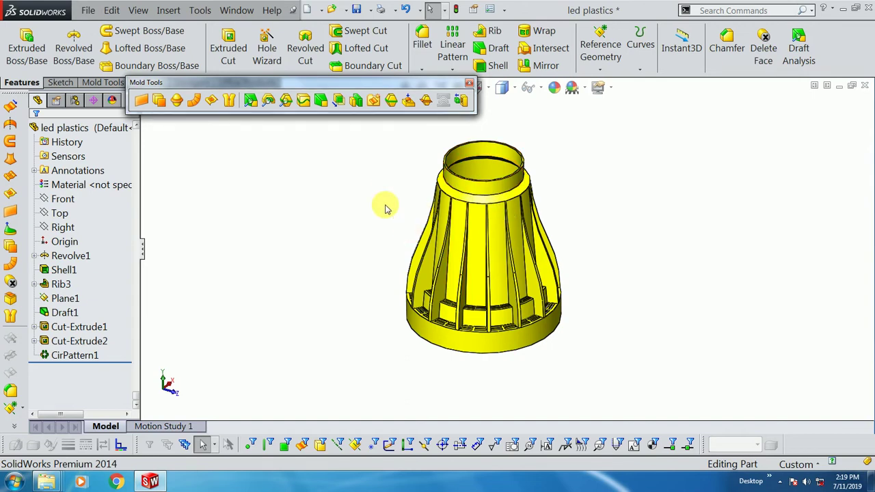
- Scale the housing body uniformly by 1.008 about its centroid, creating Scale1
left_click(356, 101)
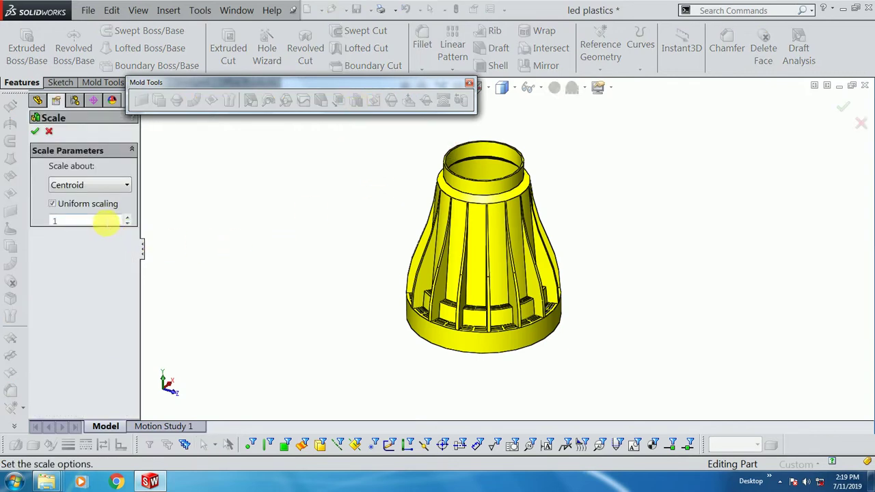
left_click(443, 230)
type(".008")
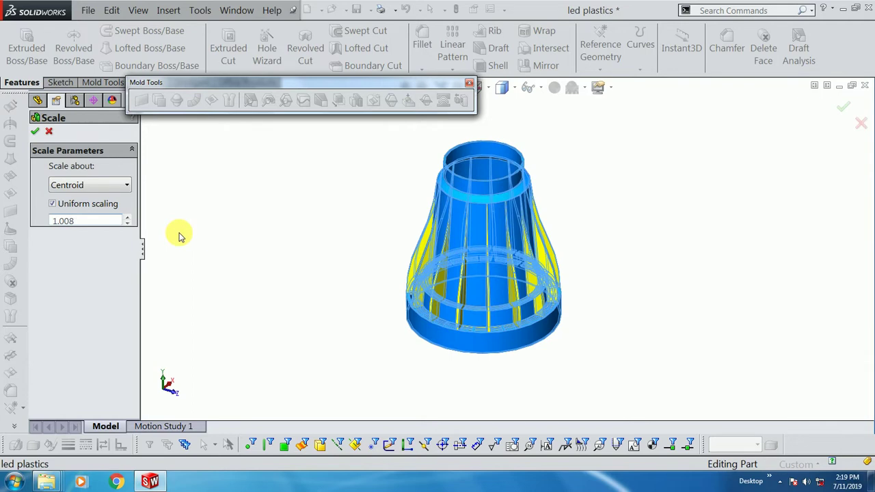
left_click(34, 132)
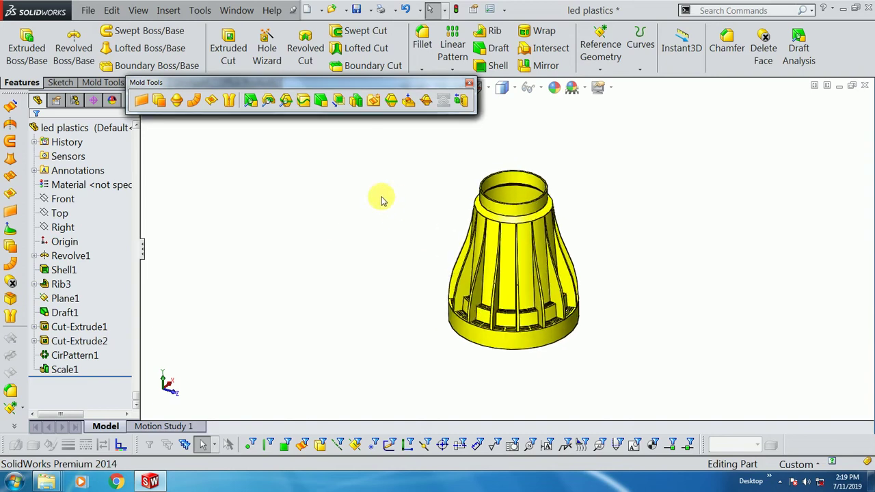
left_click(391, 101)
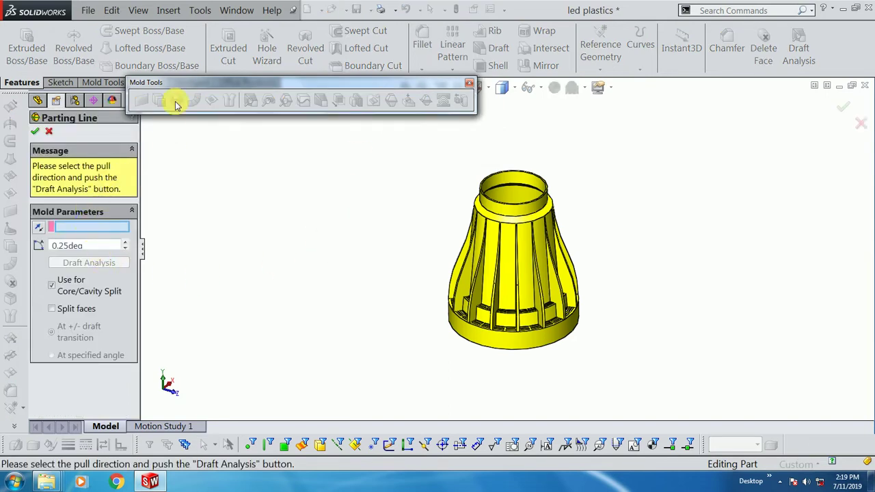
left_click_drag(180, 82, 252, 78)
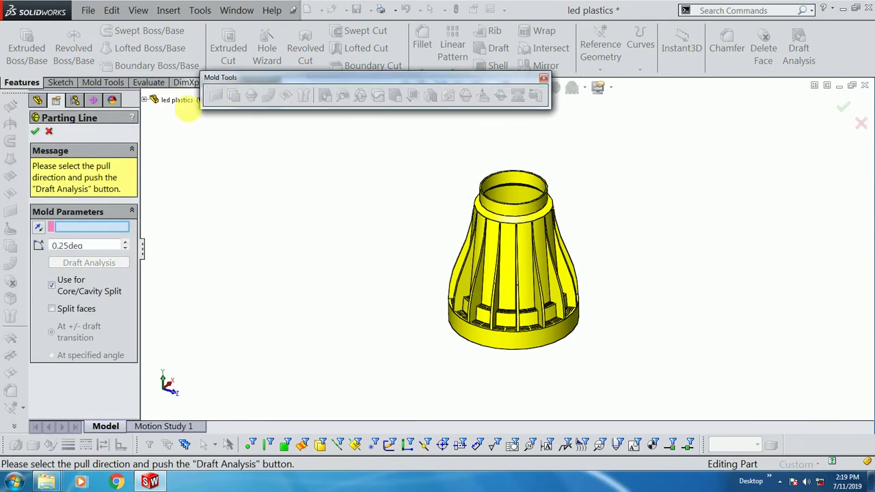
left_click(147, 100)
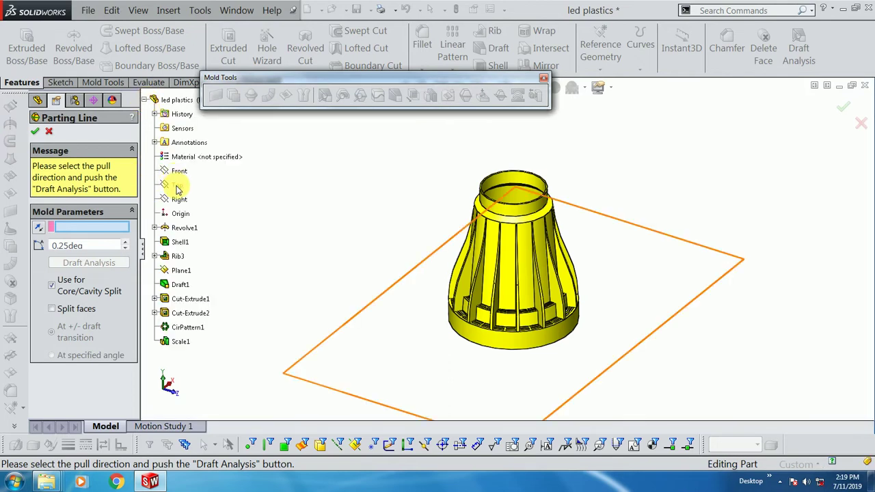
left_click(176, 189)
middle_click_drag(319, 253, 342, 230)
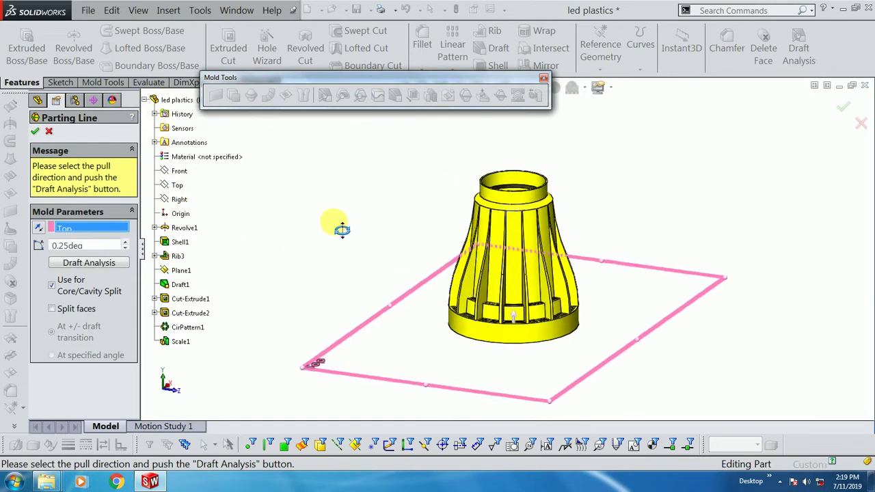
left_click(88, 264)
mouse_move(358, 288)
middle_mouse_down()
mouse_move(383, 245)
mouse_move(371, 283)
middle_mouse_up()
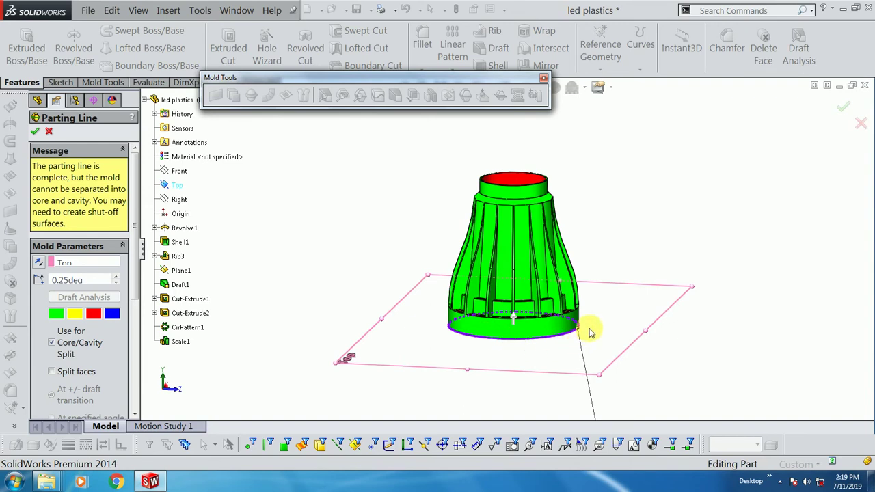
scroll(531, 348, "down", 2)
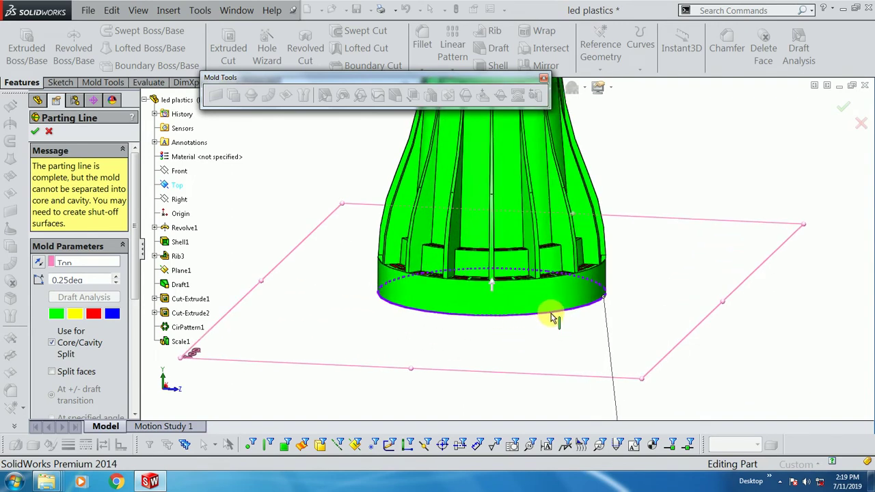
left_click(36, 132)
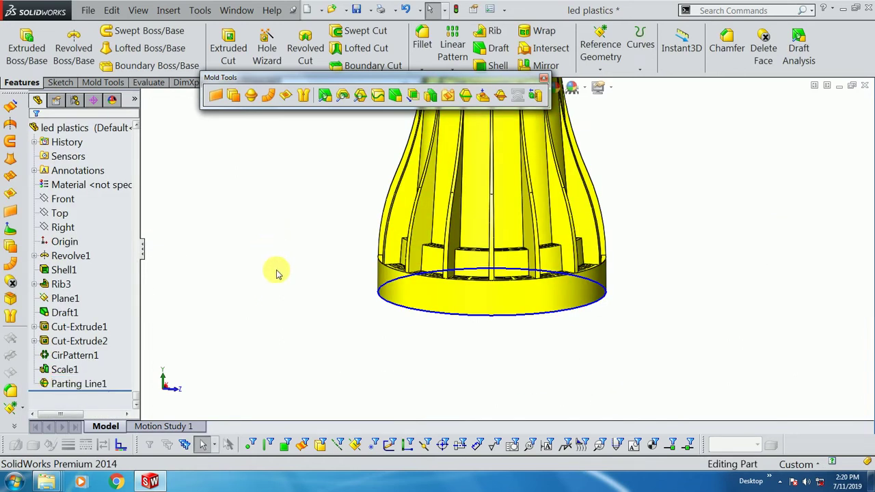
key("f")
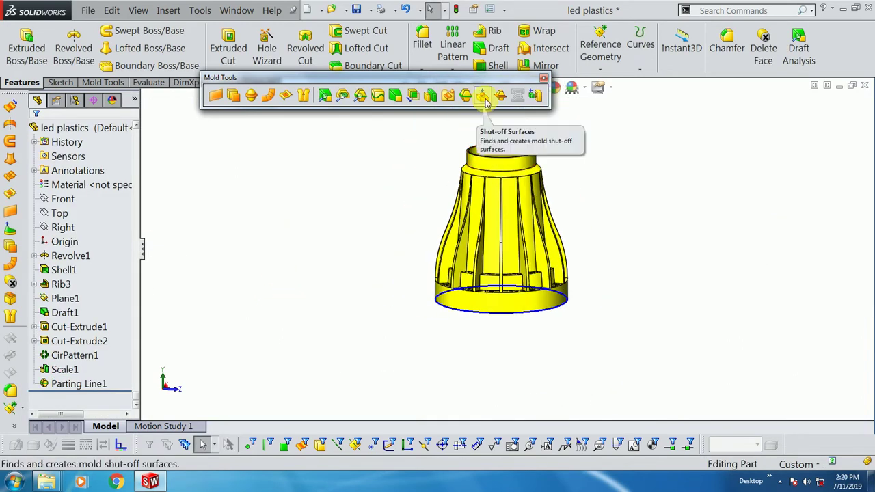
middle_click_drag(420, 179, 428, 205)
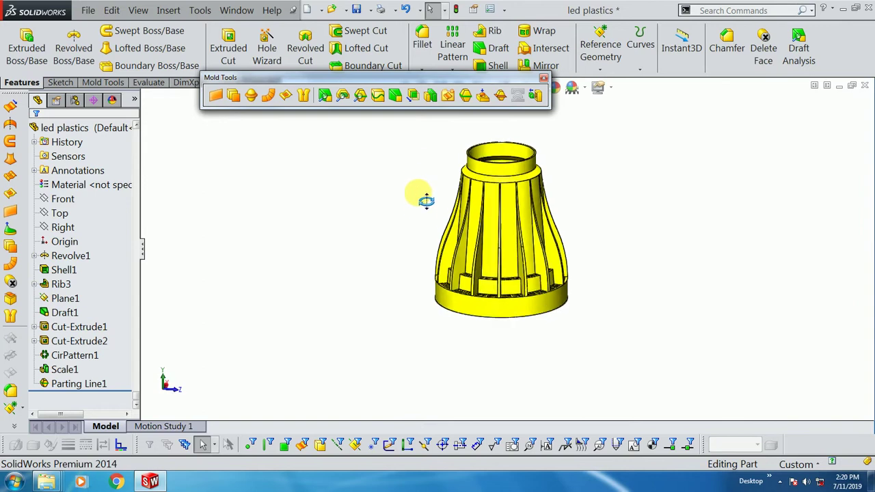
scroll(509, 290, "down", 5)
scroll(510, 291, "down", 3)
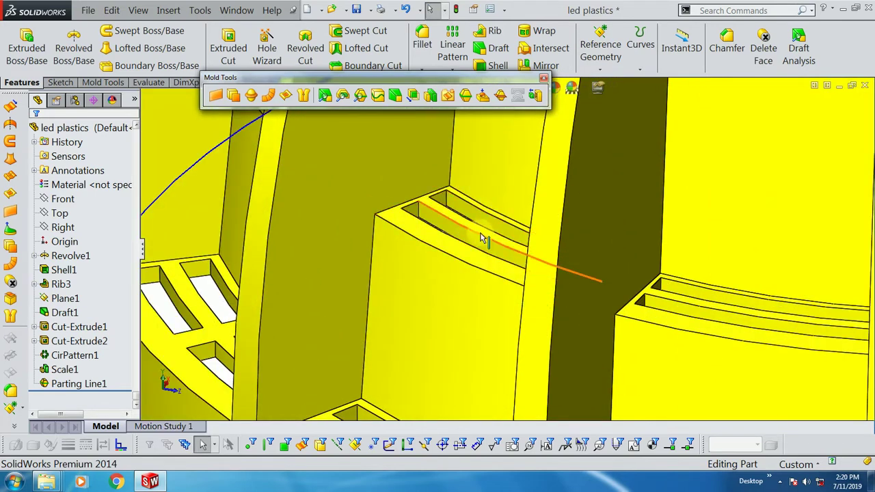
scroll(480, 239, "up", 2)
scroll(333, 303, "up", 3)
scroll(333, 303, "up", 2)
scroll(567, 274, "down", 3)
middle_click_drag(567, 274, 569, 318, "ctrl")
scroll(569, 317, "up", 5)
scroll(543, 342, "up", 2)
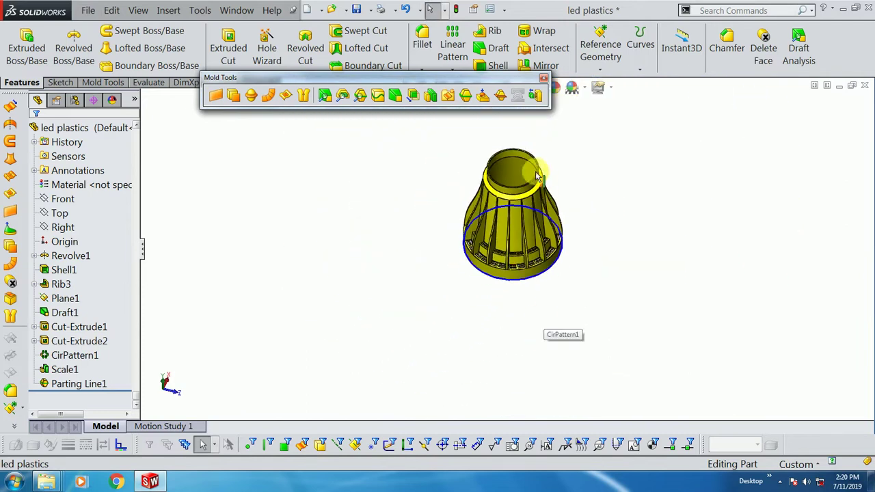
scroll(565, 335, "down", 2)
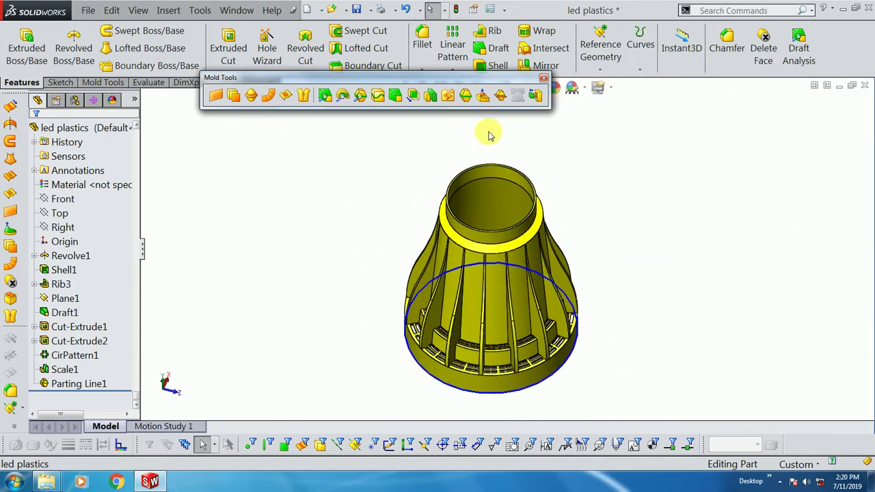
- Create Shut-Off Surface1 from the auto-detected contact loops, patching the housing's through-openings
left_click(483, 98)
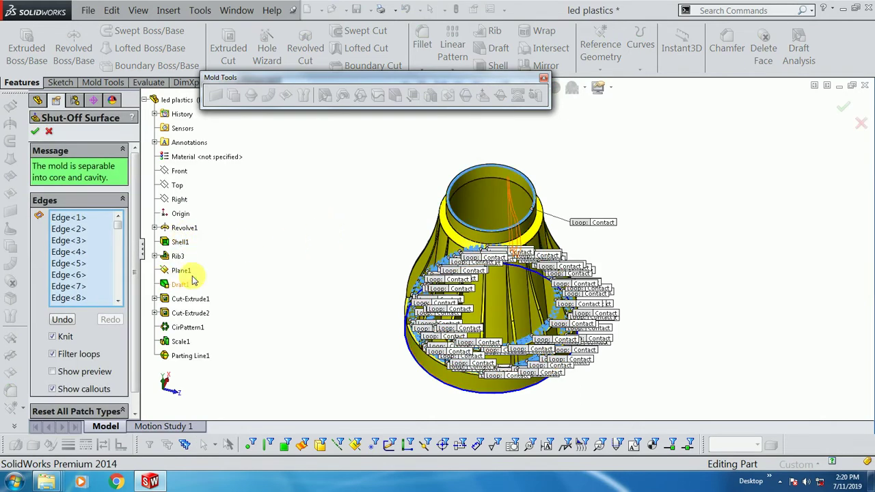
middle_click_drag(363, 220, 362, 167)
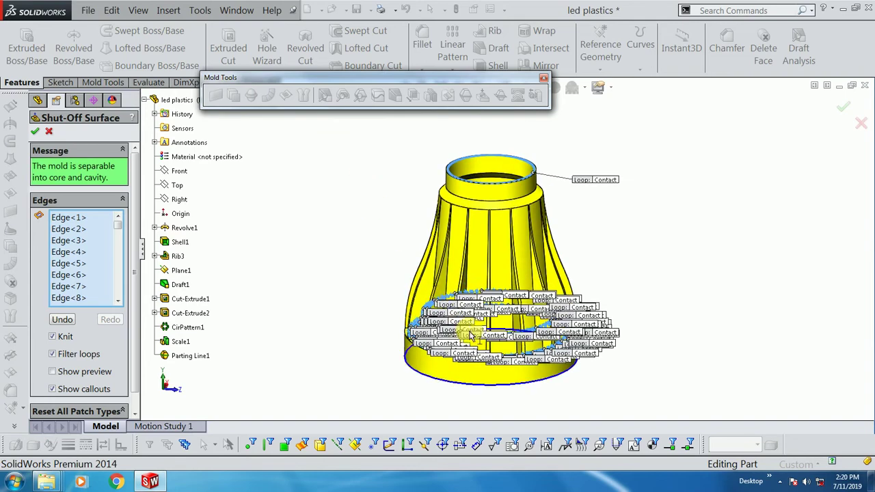
middle_click_drag(470, 335, 437, 318)
mouse_move(347, 273)
middle_mouse_down()
mouse_move(388, 314)
mouse_move(395, 354)
middle_mouse_up()
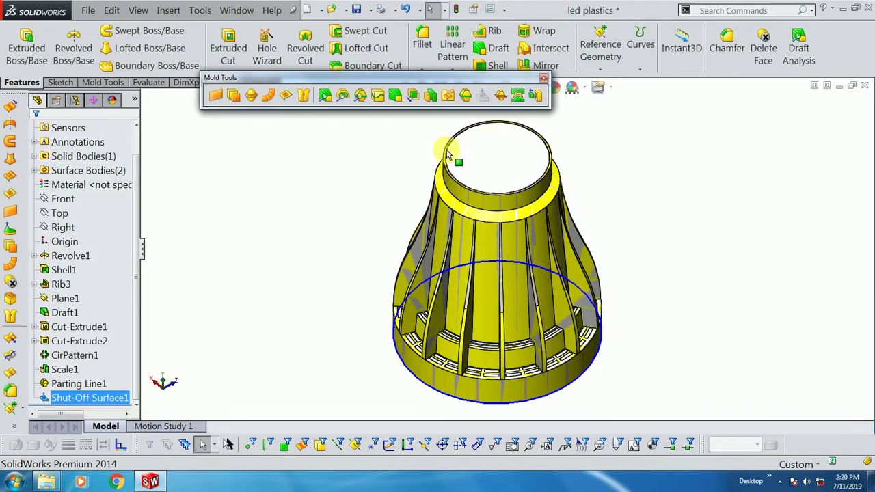
scroll(479, 322, "down", 3)
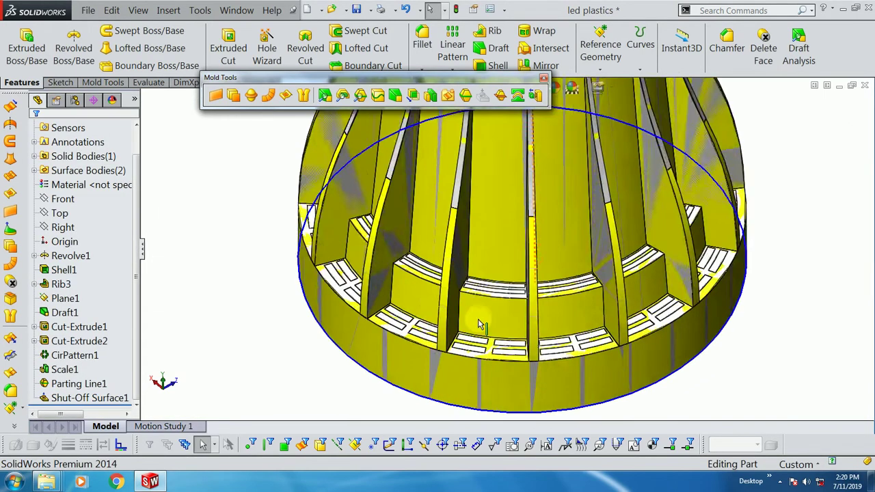
scroll(472, 325, "down", 3)
scroll(520, 327, "up", 3)
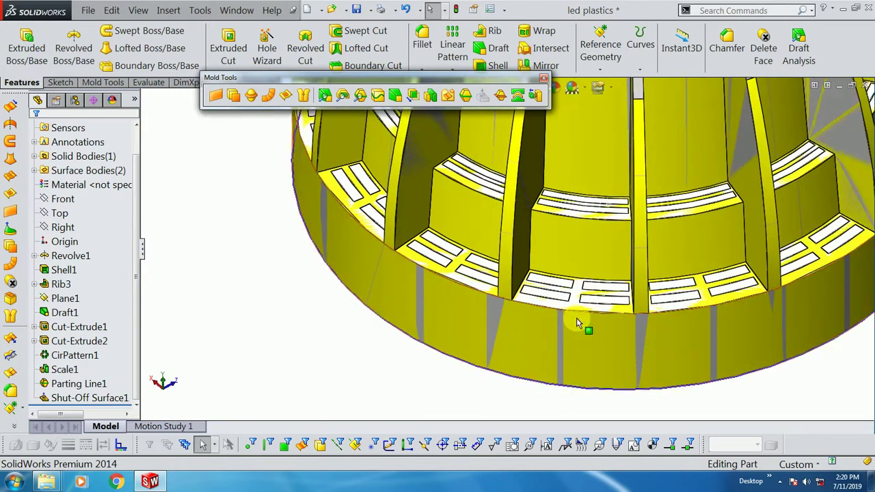
scroll(616, 315, "up", 3)
scroll(673, 294, "up", 3)
scroll(725, 226, "up", 3)
scroll(616, 219, "down", 5)
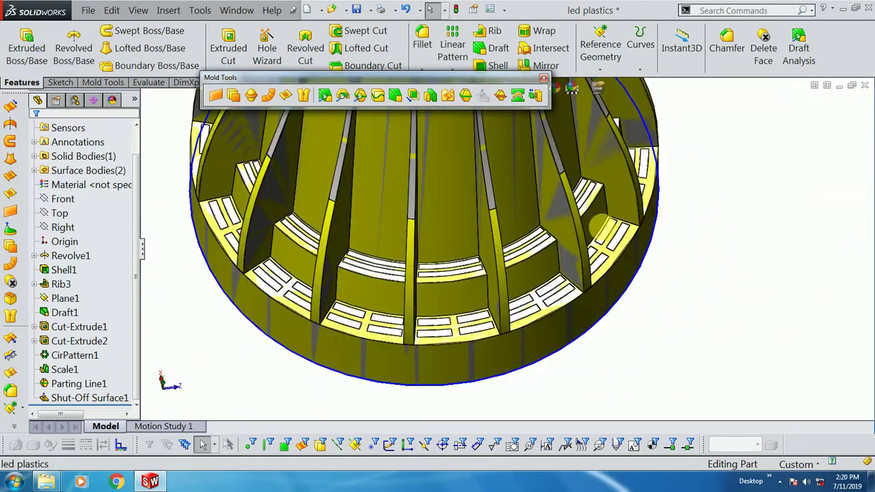
scroll(552, 248, "up", 2)
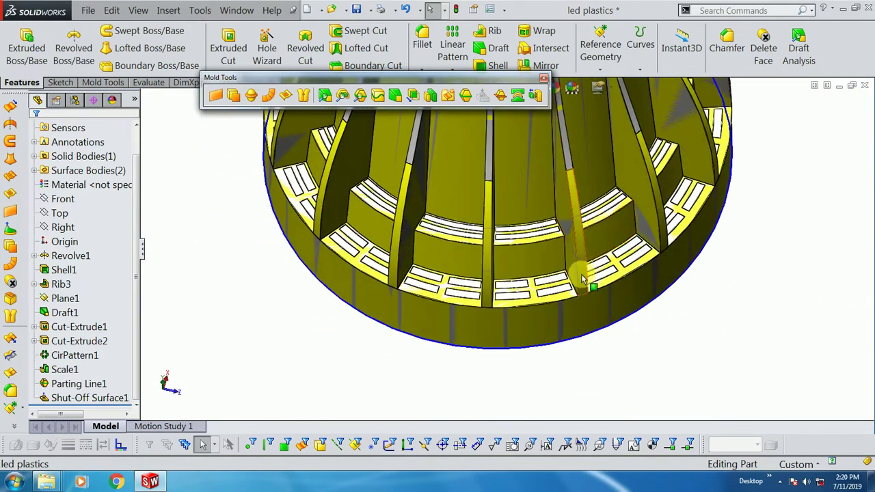
scroll(579, 291, "down", 2)
scroll(478, 205, "up", 5)
scroll(455, 174, "down", 2)
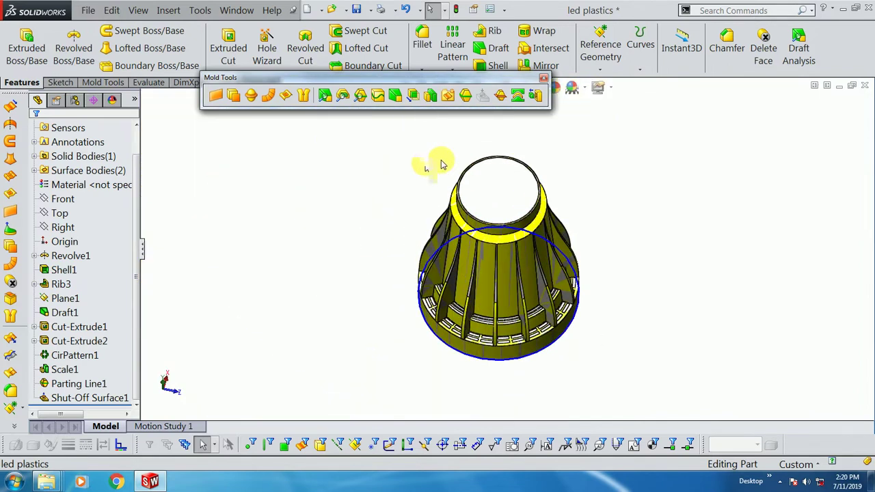
- Start a parting surface normal to the surface from Parting Line1 with a 150 mm width
scroll(402, 190, "down", 1)
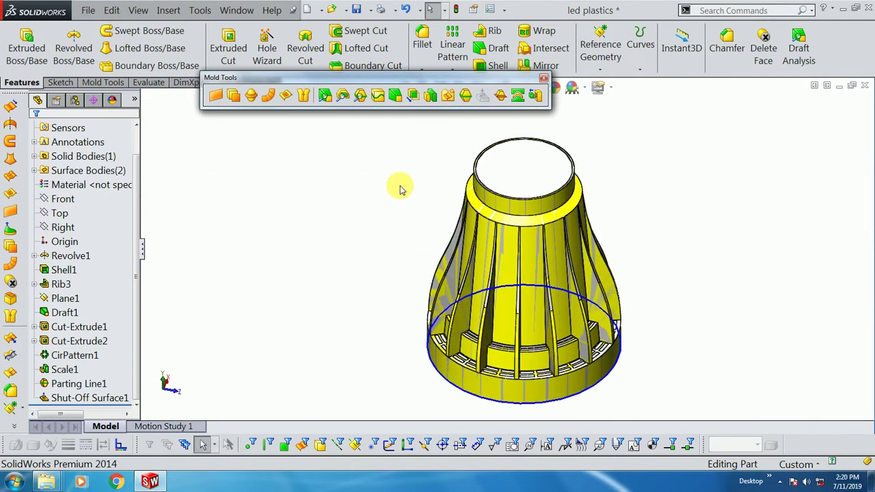
left_click(500, 99)
mouse_move(313, 226)
middle_mouse_down()
mouse_move(357, 228)
mouse_move(382, 267)
mouse_move(434, 162)
middle_mouse_up()
scroll(461, 322, "down", 2)
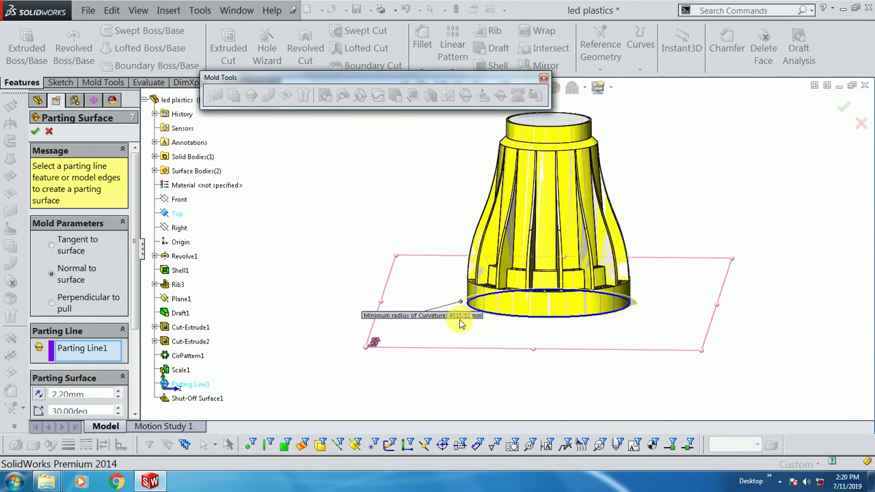
scroll(484, 277, "down", 3)
scroll(500, 275, "down", 3)
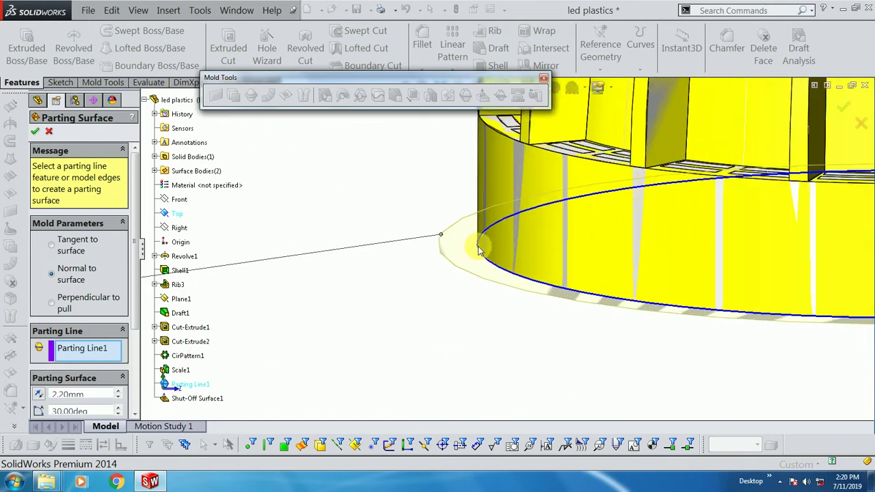
scroll(130, 311, "down", 1)
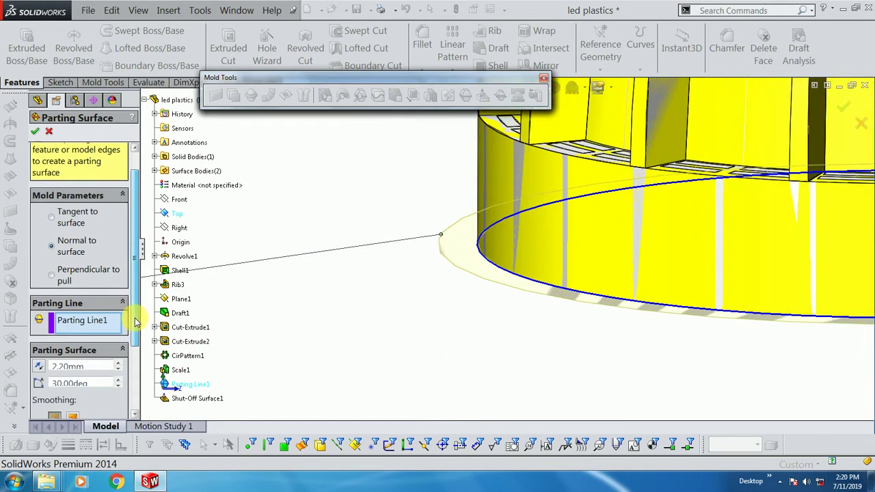
scroll(117, 338, "down", 2)
left_click(91, 338)
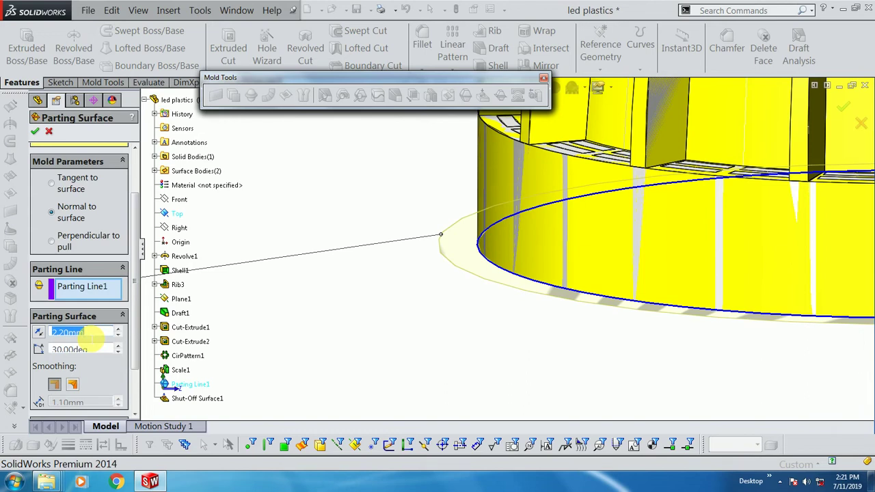
type("150")
key("Return")
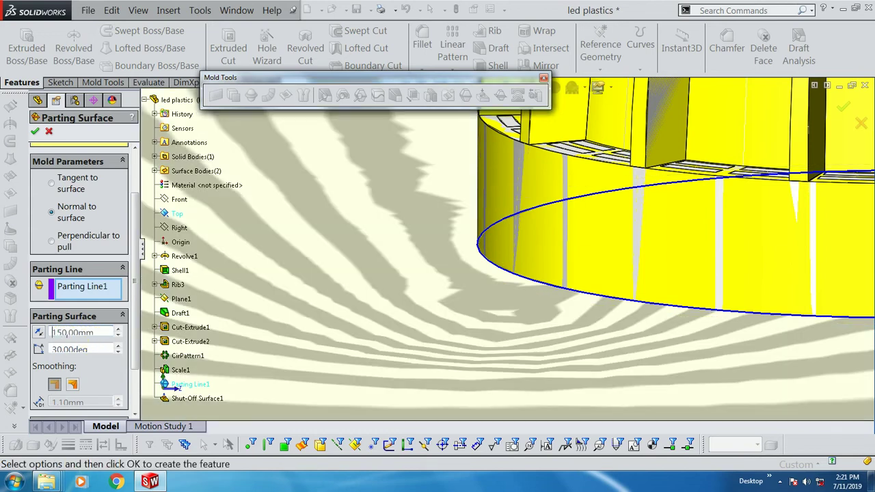
- Change the parting surface width to 100 mm and confirm it
middle_click_drag(356, 334, 389, 331)
scroll(382, 324, "up", 5)
mouse_move(372, 327)
middle_mouse_down()
mouse_move(446, 303)
mouse_move(444, 293)
mouse_move(420, 306)
middle_mouse_up()
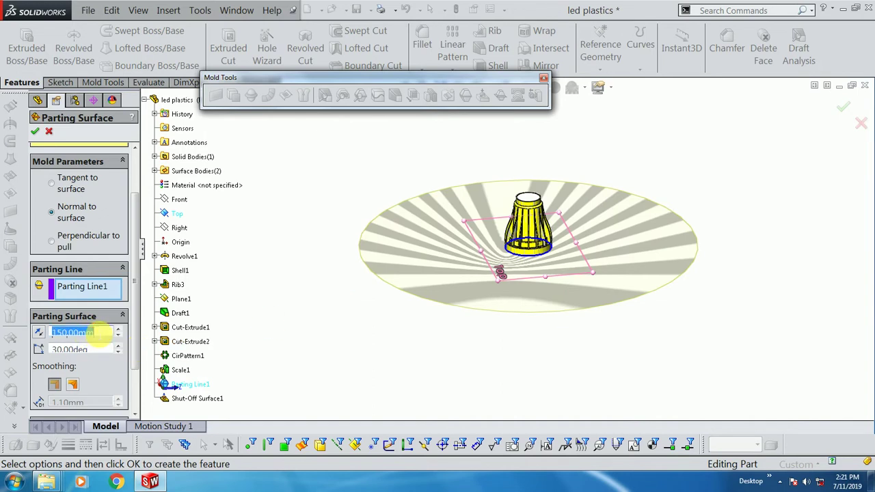
type("100")
key("Return")
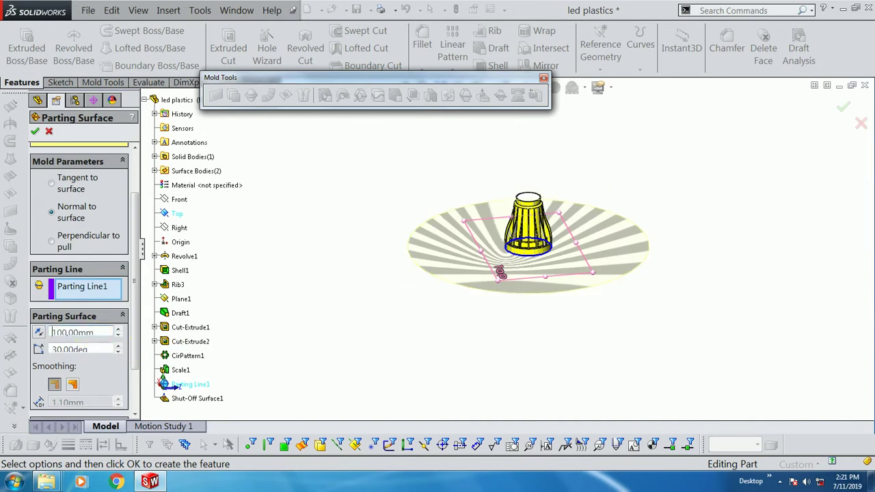
middle_click_drag(348, 264, 352, 313)
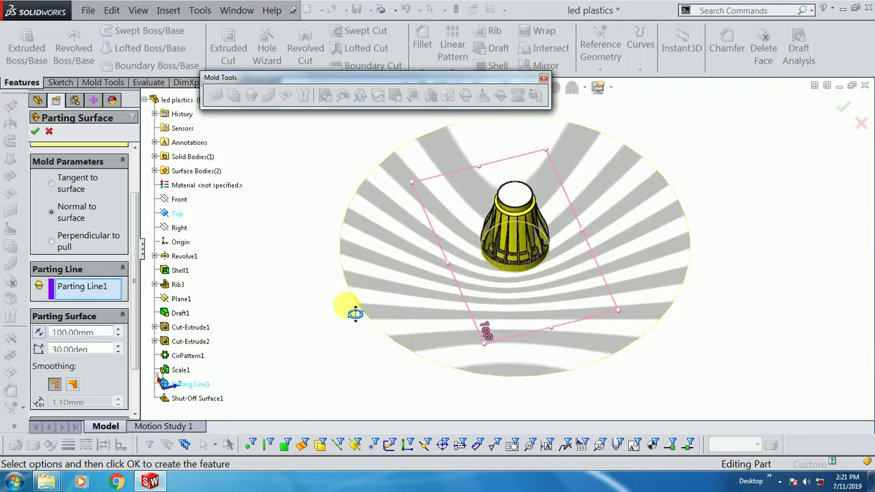
left_click(36, 133)
- Start a Tooling Split and pick the Top plane for its sketch, opening Sketch5
mouse_move(284, 319)
middle_mouse_down()
mouse_move(379, 290)
mouse_move(363, 275)
middle_mouse_up()
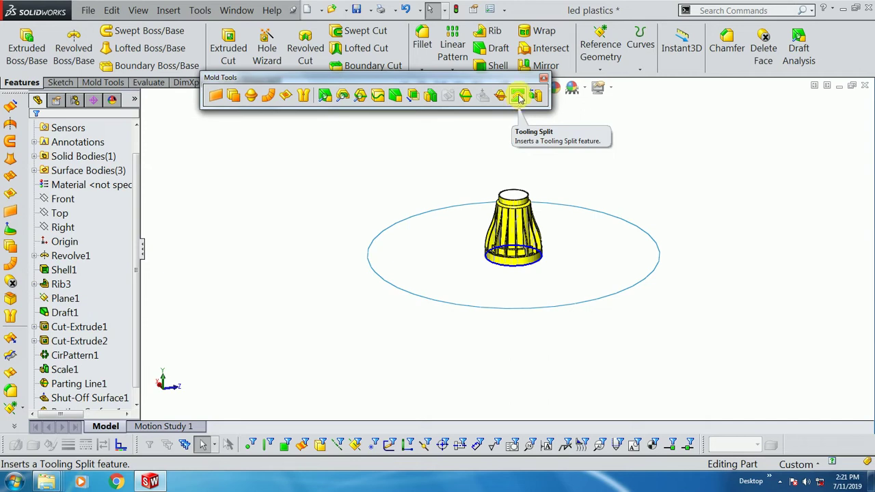
left_click(519, 97)
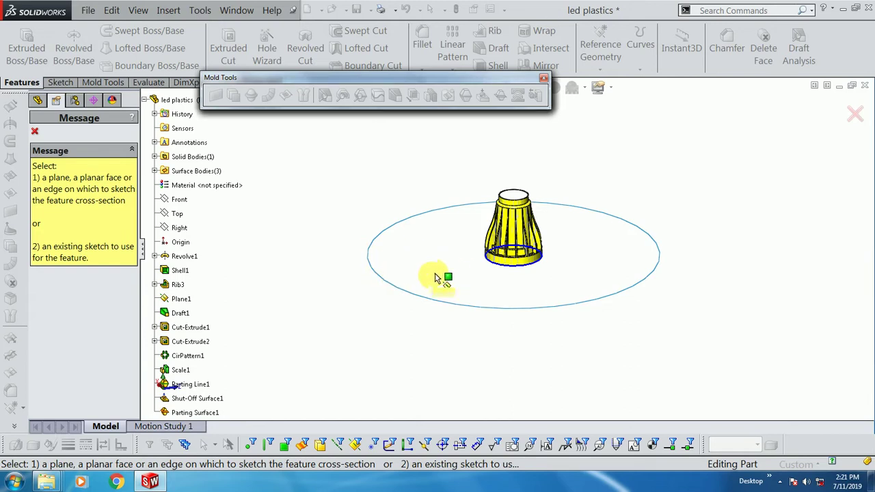
middle_click_drag(435, 277, 459, 270)
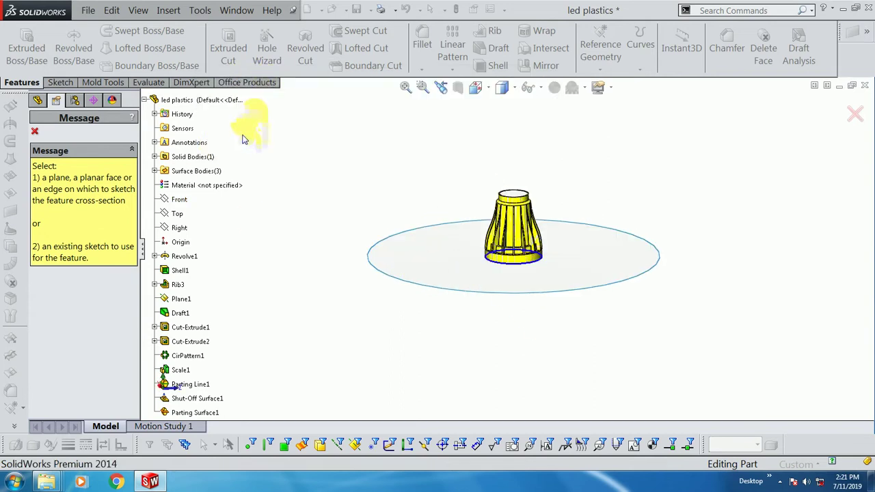
left_click(176, 216)
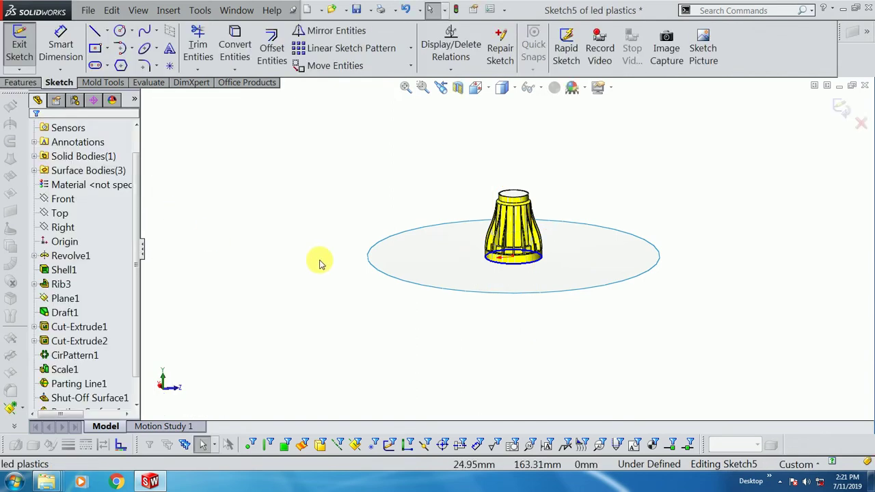
- In a top view, draw a centre rectangle at the origin enclosing the housing
key("ctrl+8")
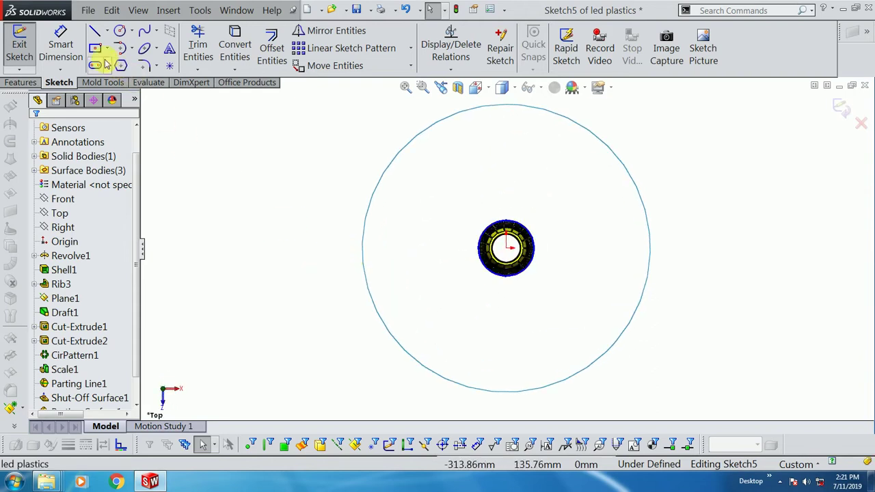
left_click(95, 49)
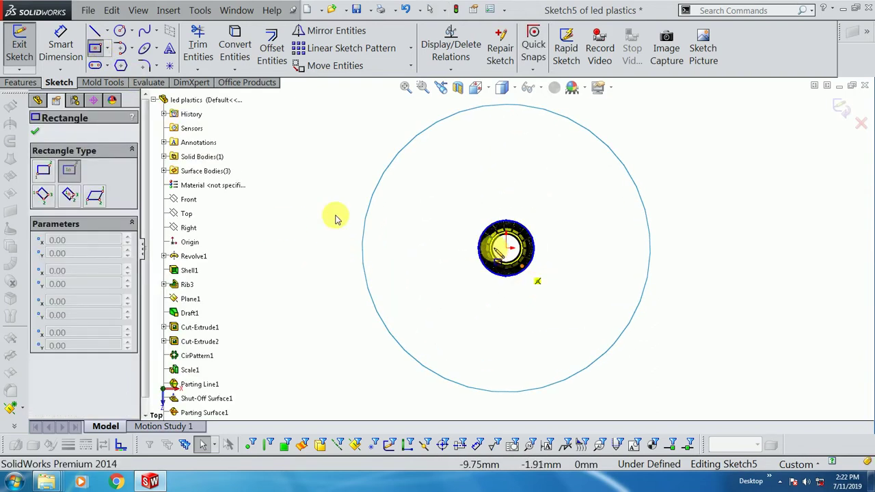
left_click(506, 249)
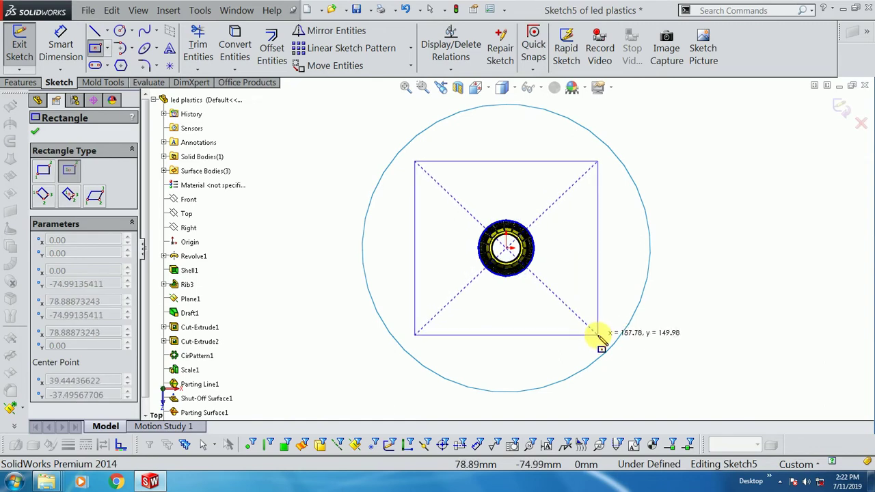
left_click(599, 335)
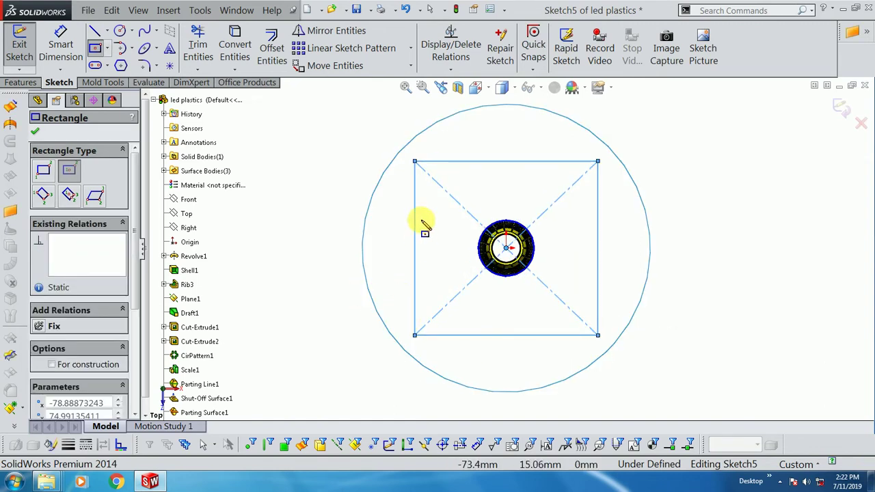
- Dimension the rectangle's left and bottom edges to 150 mm each
left_click(60, 47)
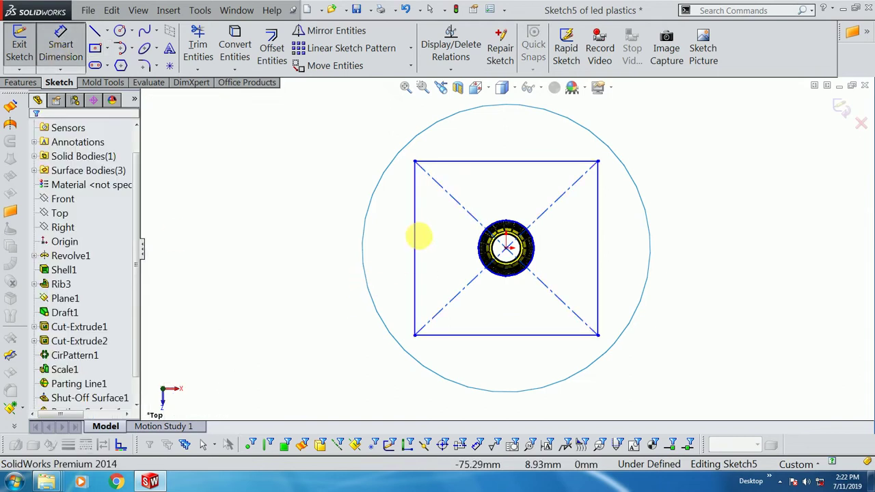
left_click(418, 234)
left_click(323, 251)
type("150")
key("Return")
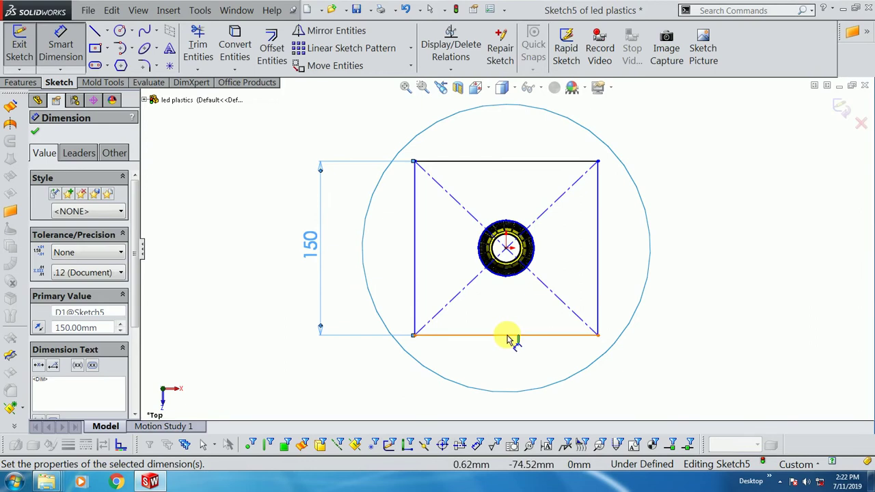
left_click(510, 341)
left_click(518, 411)
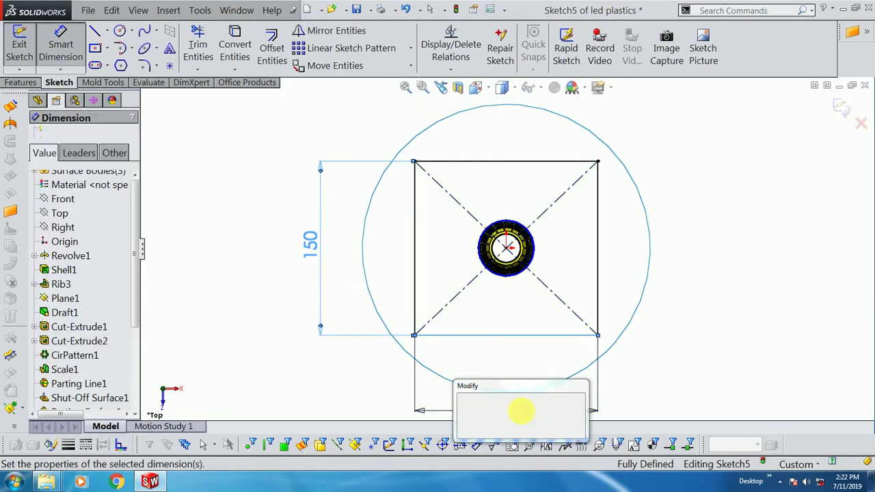
type("150")
key("Return")
left_click(690, 234)
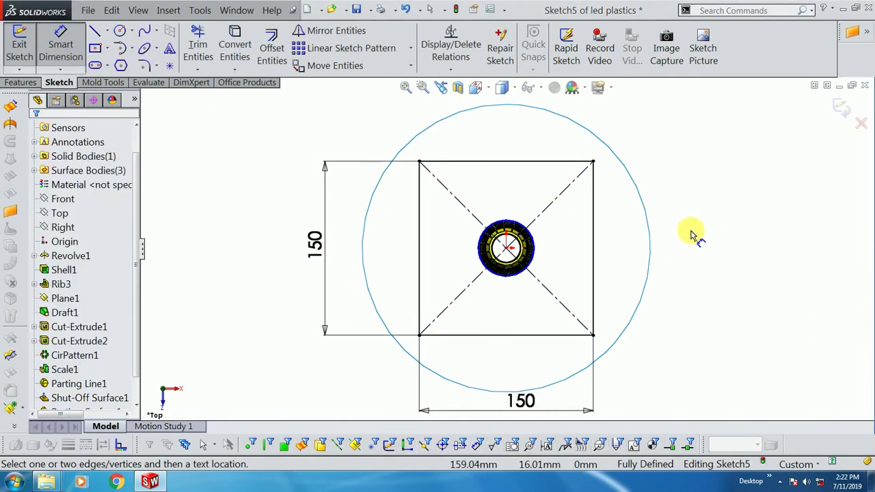
scroll(690, 235, "down", 2)
mouse_move(538, 309)
middle_mouse_down()
mouse_move(550, 248)
mouse_move(251, 221)
middle_mouse_up()
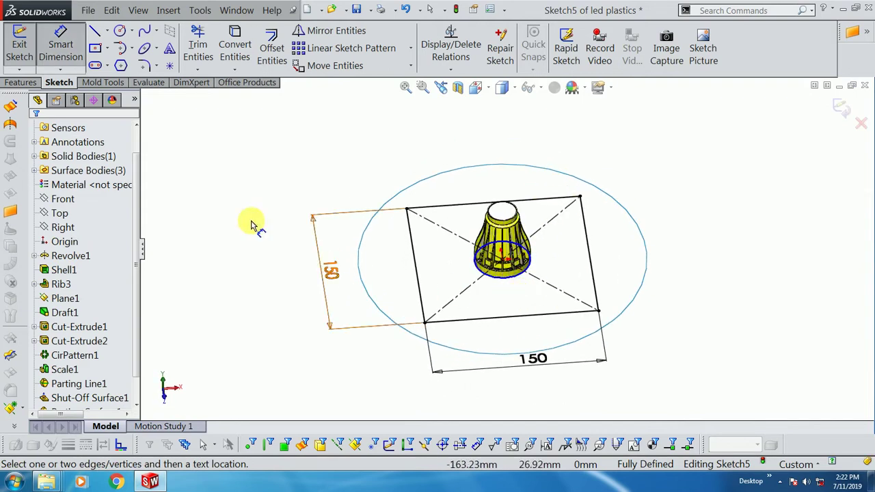
- Set the tooling split blocks to 90 mm above and 35 mm below the parting surface, then confirm
left_click(841, 110)
mouse_move(578, 284)
middle_mouse_down()
mouse_move(563, 230)
mouse_move(570, 186)
mouse_move(560, 181)
middle_mouse_up()
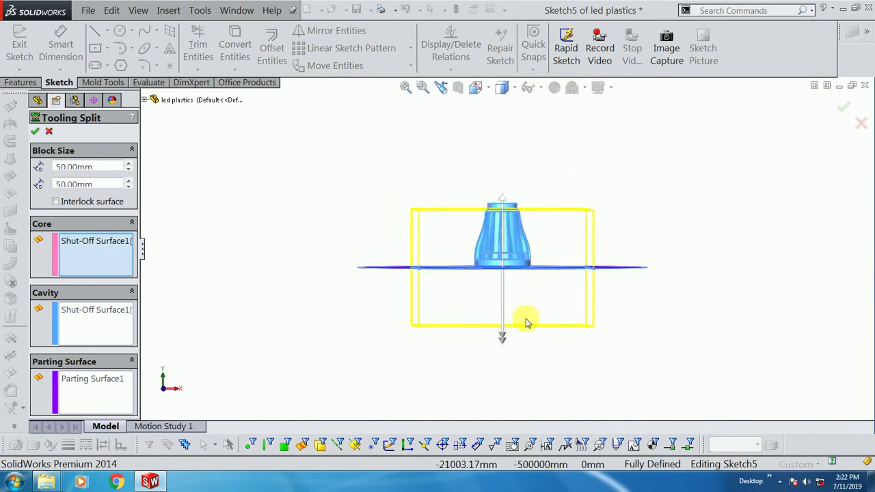
scroll(526, 322, "down", 1)
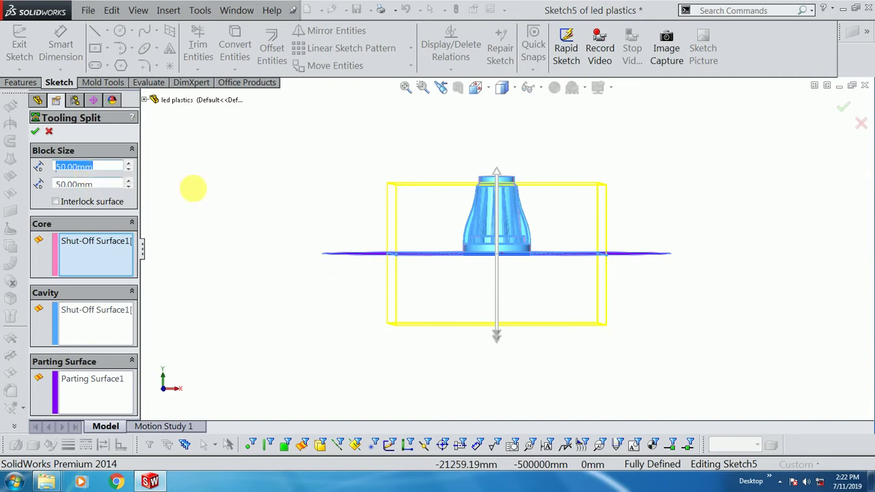
left_click_drag(498, 172, 506, 145)
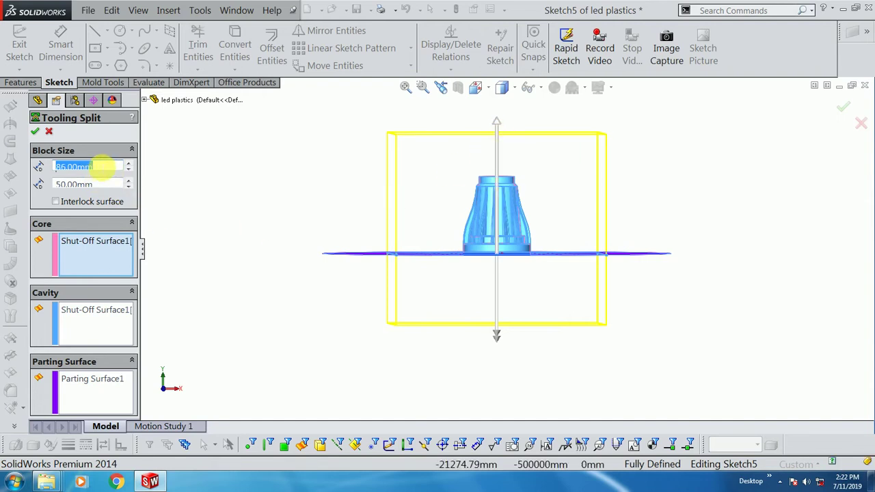
key("Return")
left_click(99, 184)
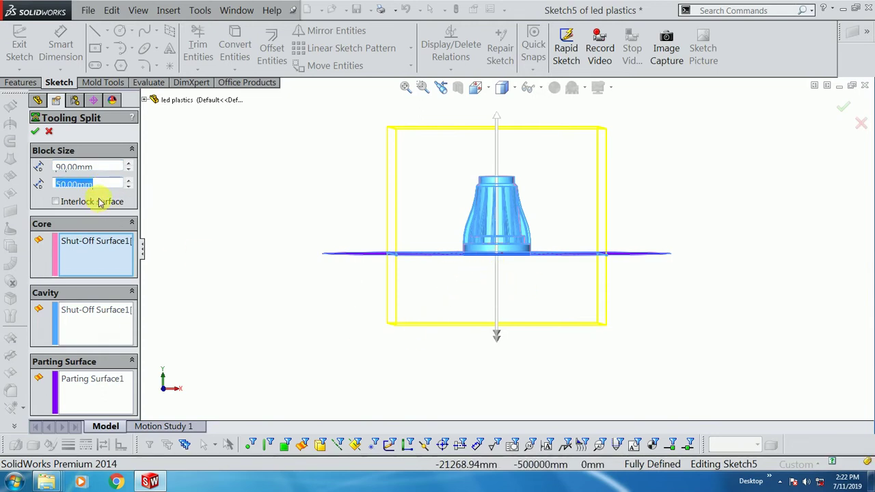
type("35")
key("Return")
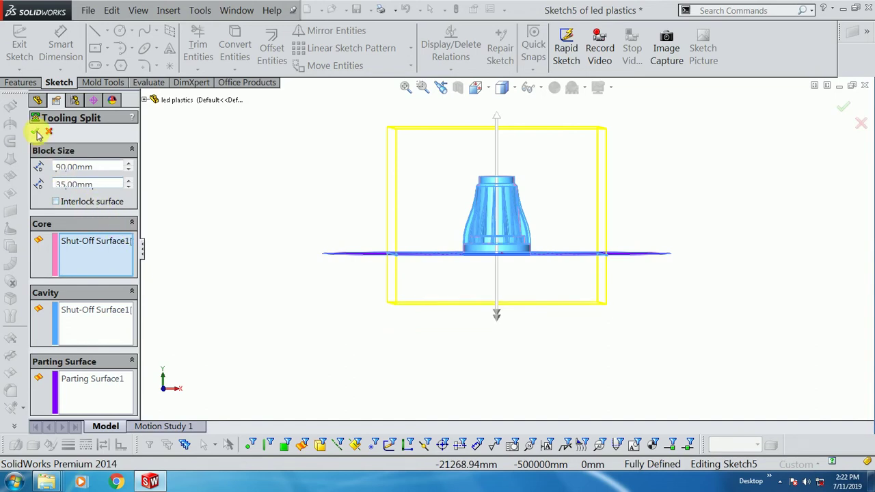
left_click(36, 133)
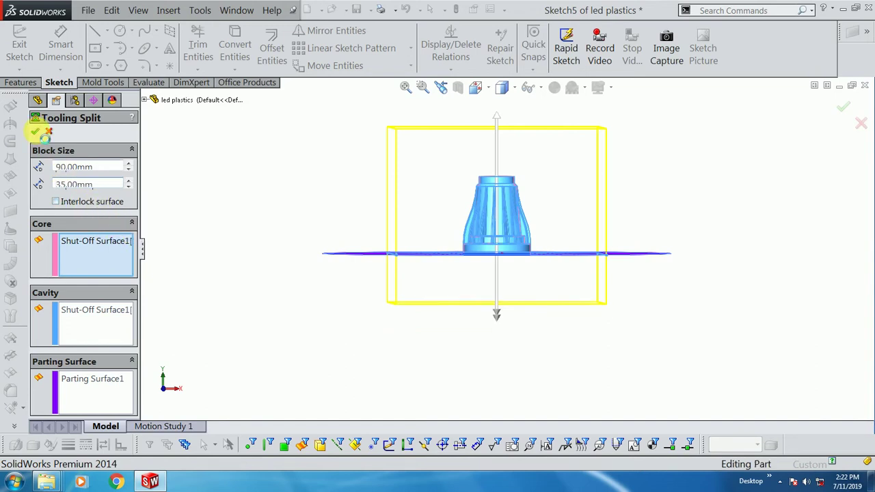
- Move the upper block Tooling Split1[2] about 120.9 mm up along Y with Move/Copy Body
left_click(272, 246)
middle_click_drag(274, 234, 334, 264)
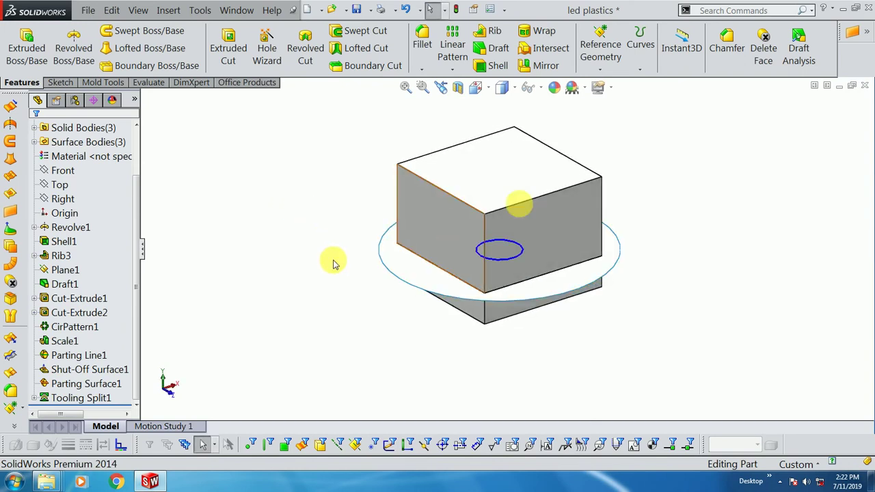
scroll(552, 196, "down", 2)
scroll(424, 333, "up", 2)
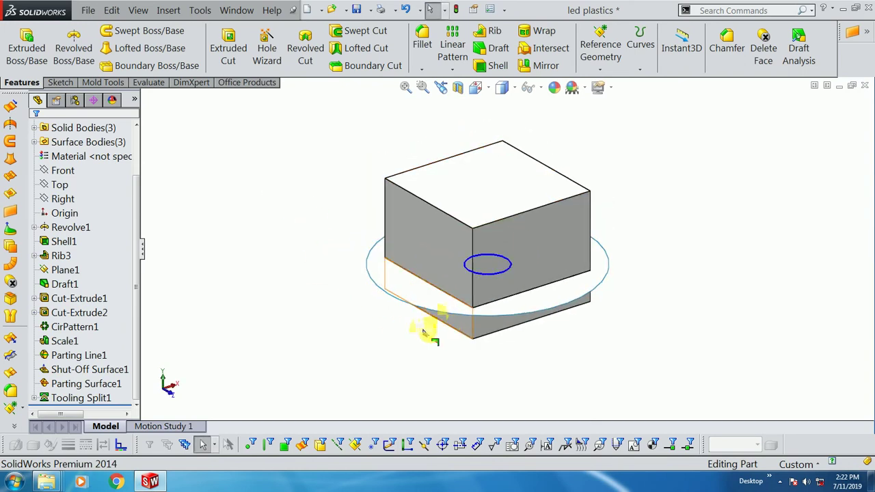
middle_click_drag(424, 333, 566, 211)
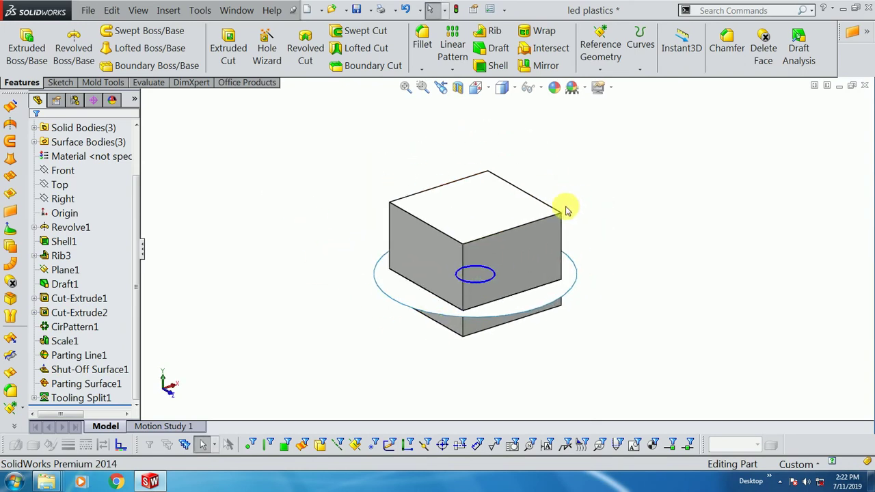
left_click(200, 11)
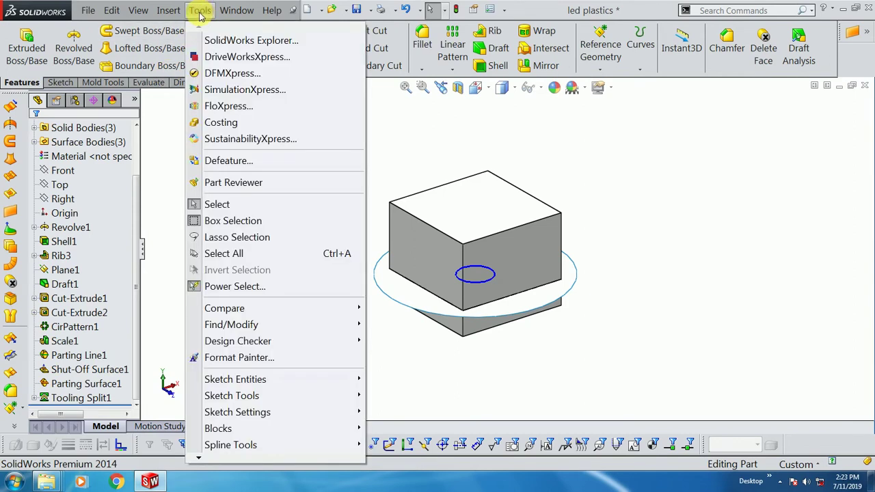
mouse_move(190, 73)
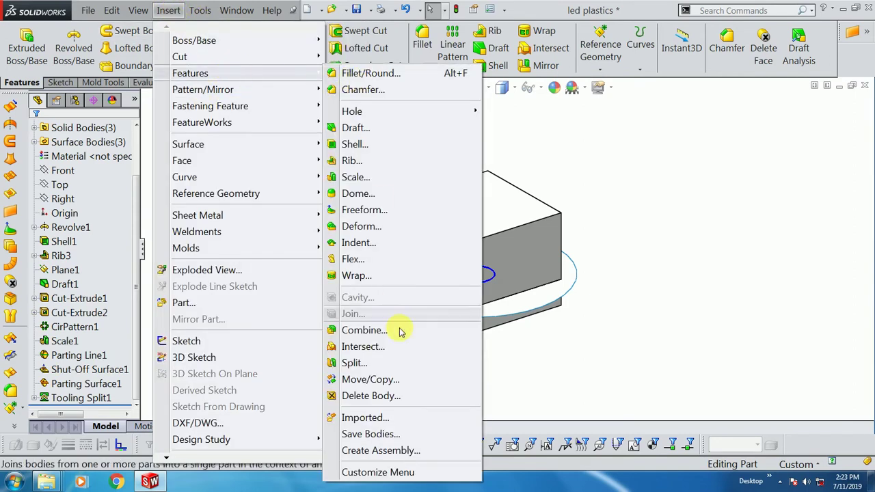
left_click(381, 381)
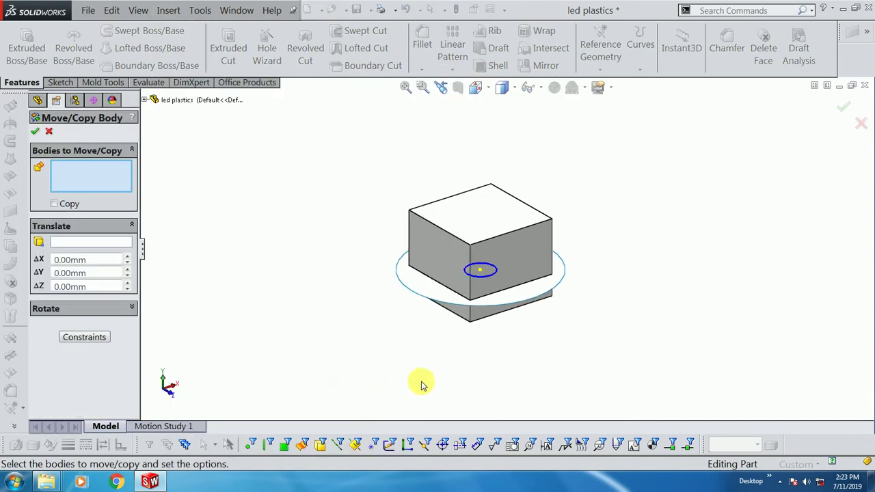
left_click(435, 248)
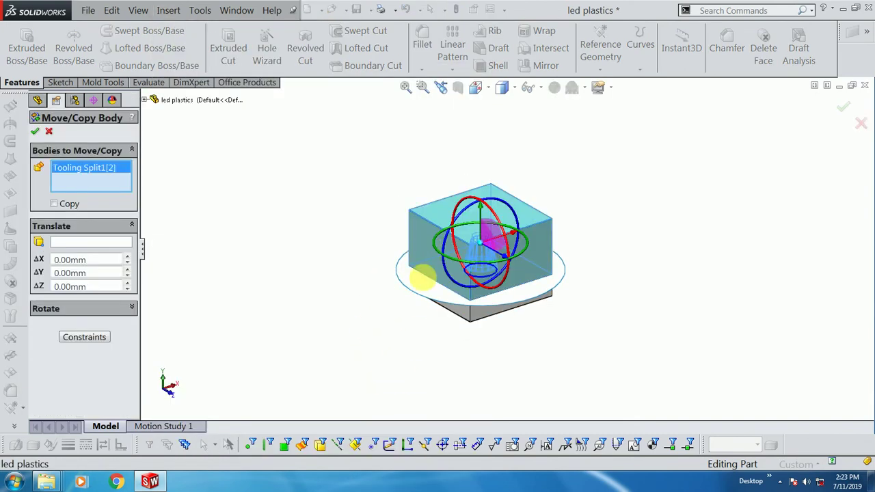
scroll(489, 203, "down", 2)
left_click_drag(485, 240, 483, 149)
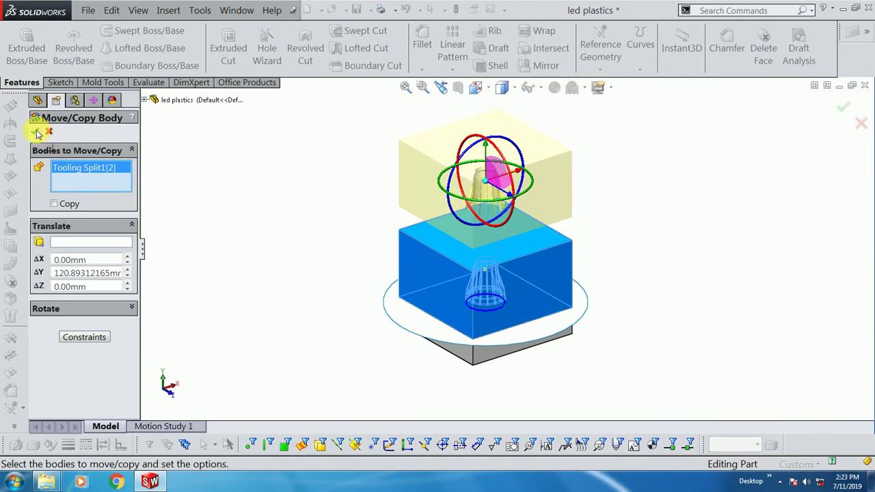
mouse_move(270, 300)
middle_mouse_down()
mouse_move(273, 287)
mouse_move(257, 270)
middle_mouse_up()
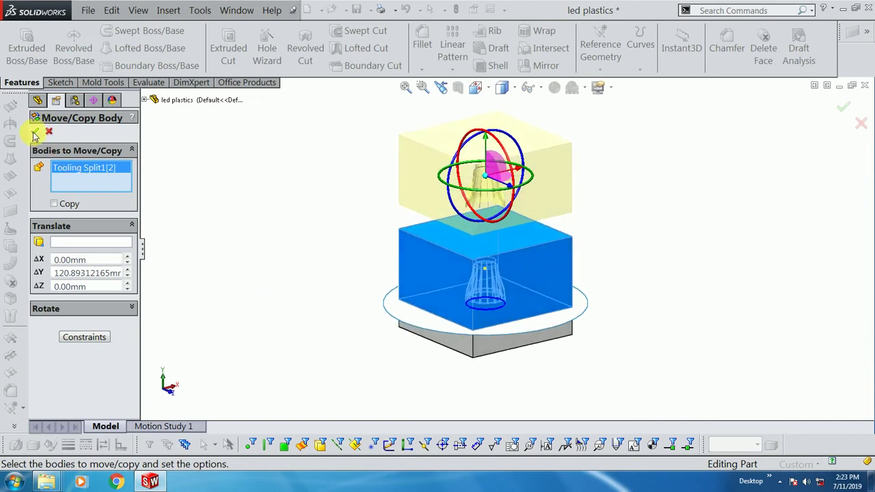
left_click(35, 133)
mouse_move(267, 240)
middle_mouse_down()
mouse_move(285, 207)
mouse_move(289, 114)
mouse_move(287, 229)
middle_mouse_up()
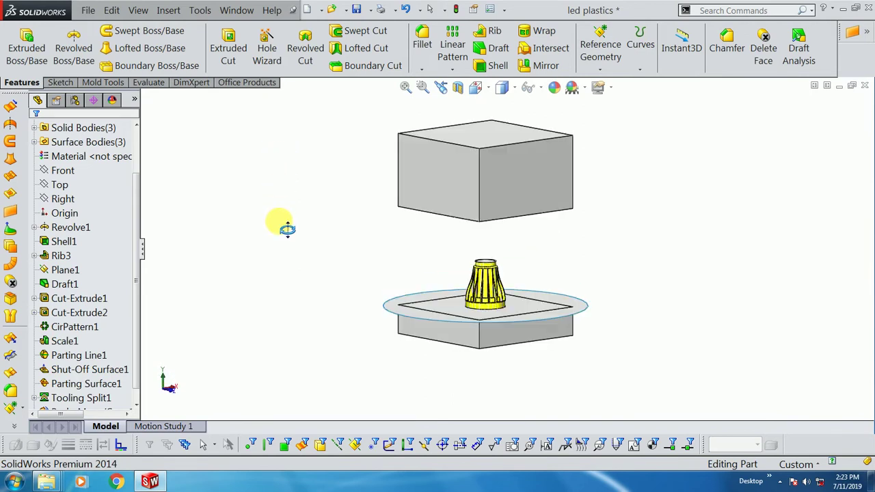
- Move the lower block Tooling Split1[1] about 80.6 mm down along Y with Move/Copy Body
left_click(168, 11)
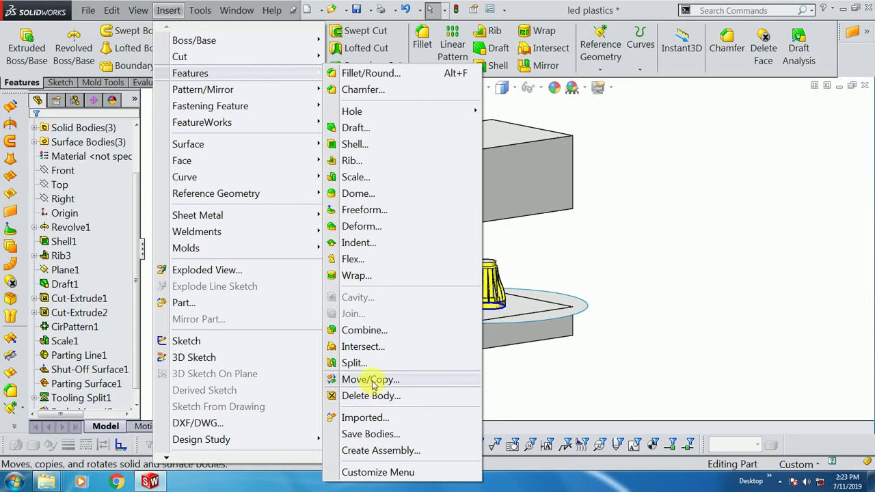
left_click(372, 381)
left_click(454, 338)
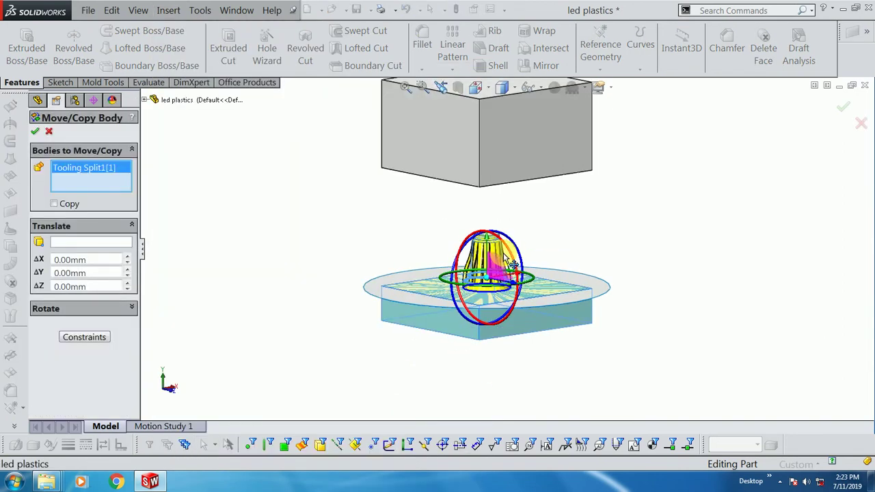
scroll(486, 277, "down", 4)
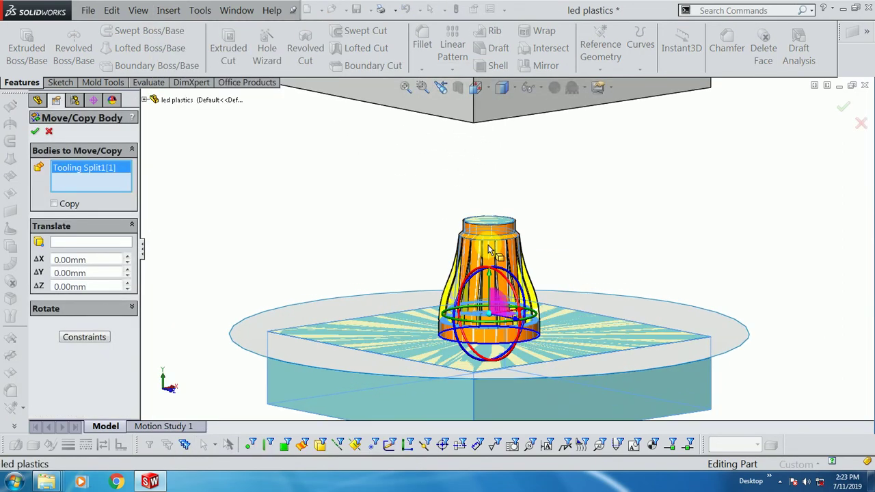
left_click_drag(489, 279, 489, 381)
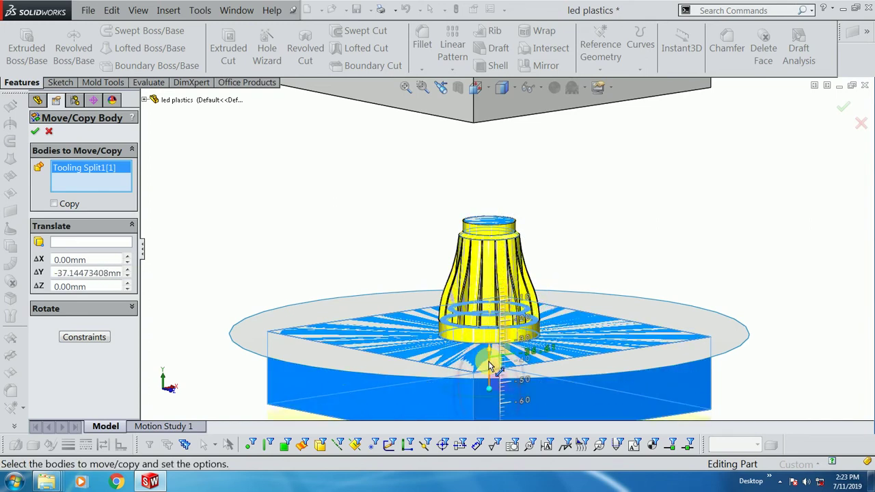
scroll(488, 290, "up", 2)
scroll(489, 287, "up", 1)
scroll(499, 277, "up", 1)
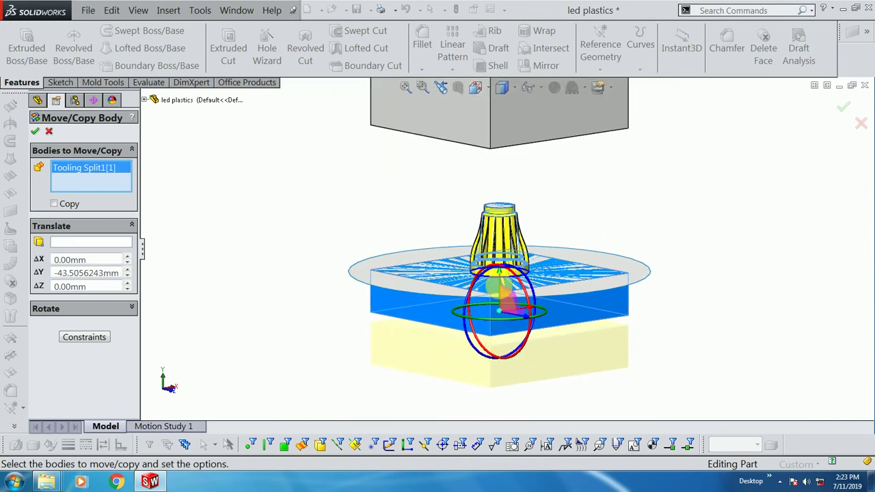
left_click_drag(501, 276, 498, 328)
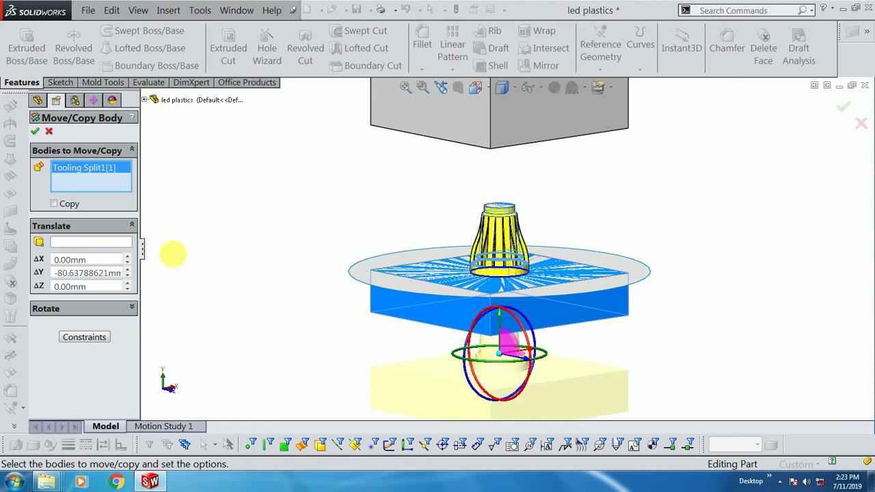
left_click(35, 132)
mouse_move(283, 215)
middle_mouse_down()
mouse_move(273, 215)
mouse_move(292, 268)
mouse_move(287, 244)
middle_mouse_up()
left_click(448, 268)
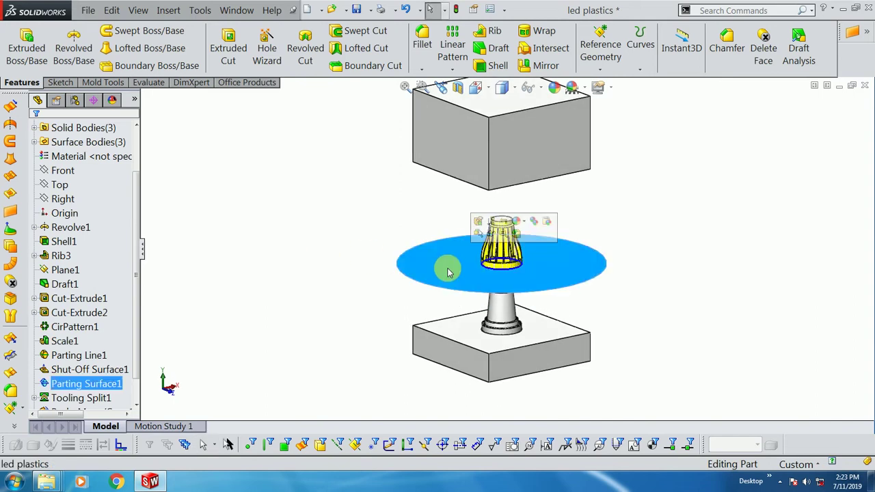
left_click(478, 221)
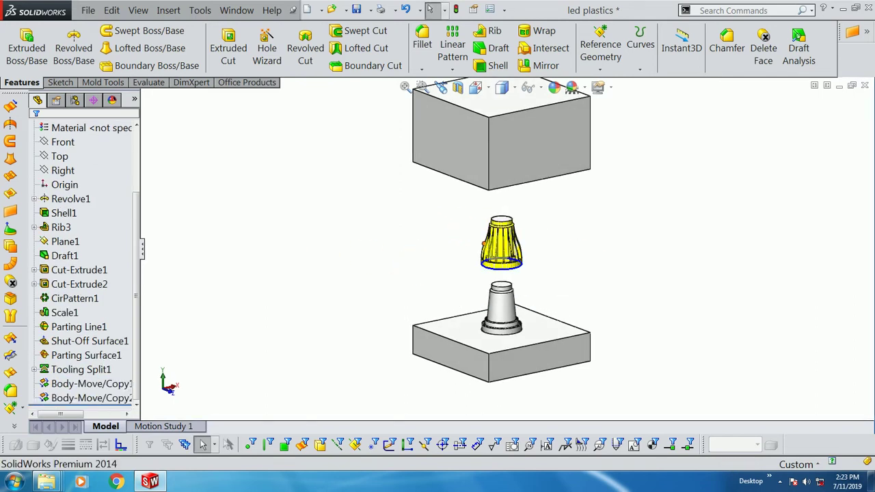
scroll(509, 259, "down", 4)
scroll(513, 246, "down", 2)
scroll(568, 240, "up", 2)
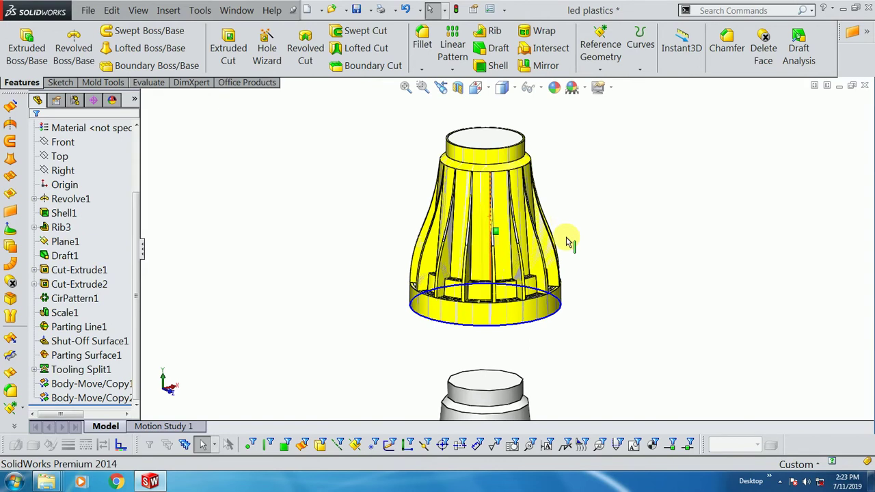
scroll(569, 240, "up", 3)
scroll(132, 255, "up", 2)
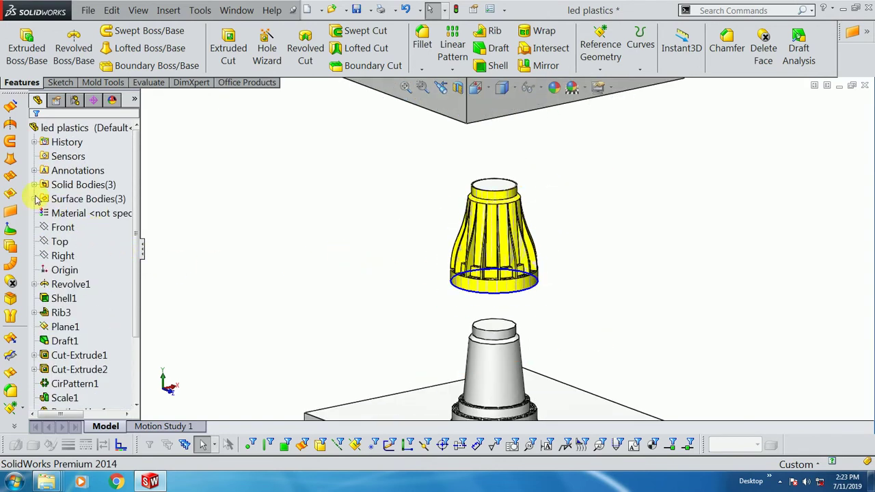
left_click(34, 200)
left_click(75, 215)
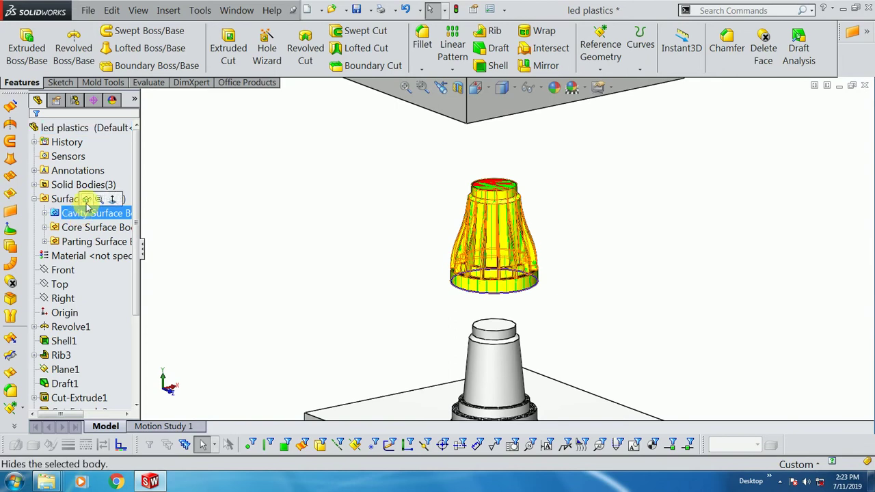
left_click(87, 231)
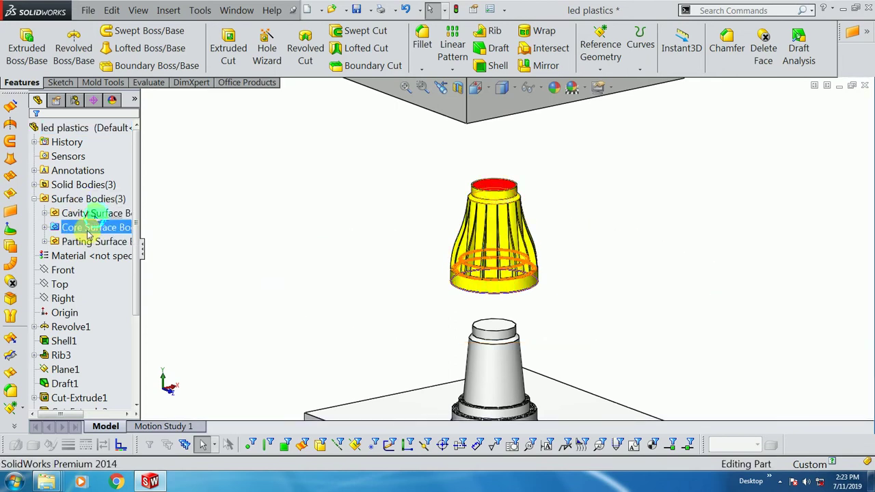
left_click(96, 243)
left_click(109, 242)
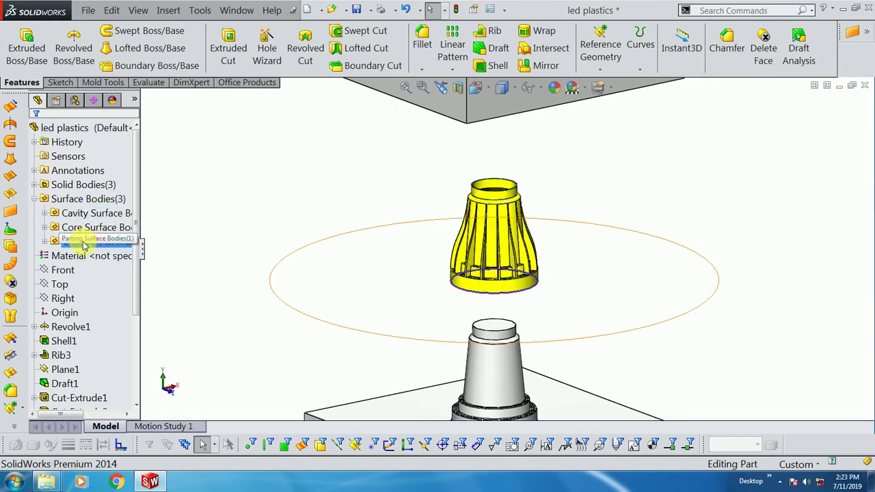
left_click(214, 190)
key("f")
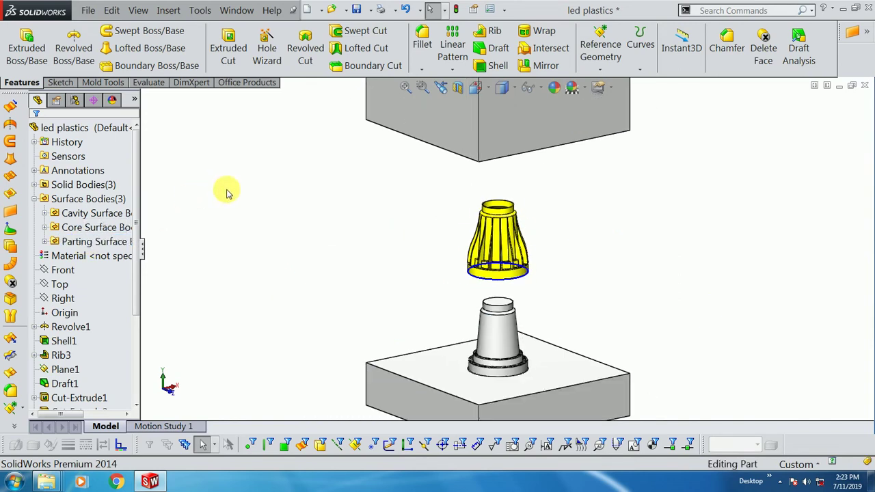
middle_click_drag(530, 335, 506, 387)
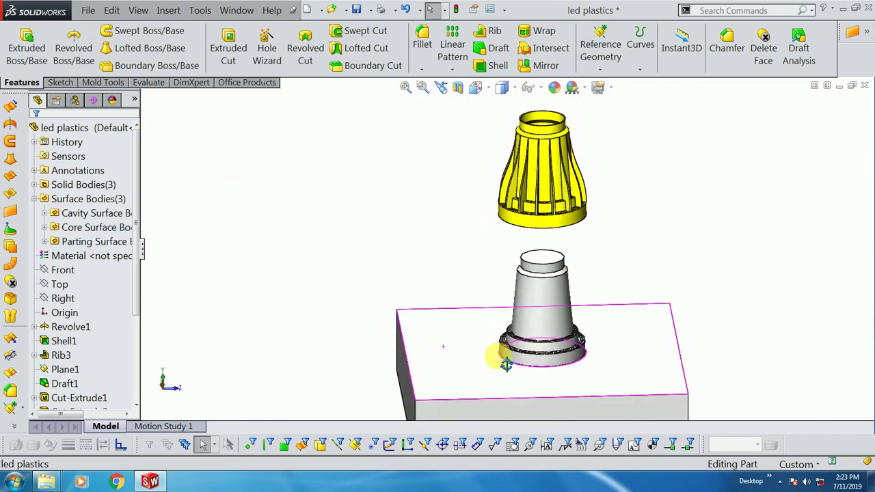
scroll(507, 387, "down", 5)
scroll(553, 361, "down", 3)
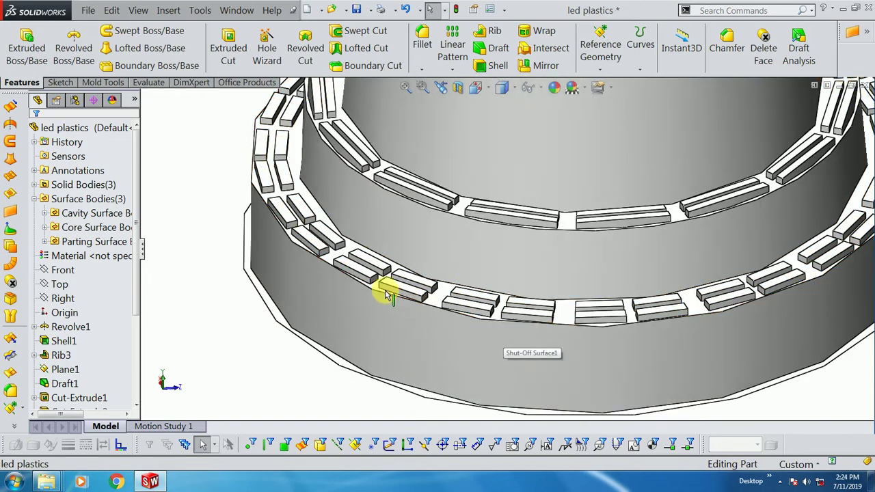
scroll(410, 314, "up", 5)
scroll(410, 327, "up", 3)
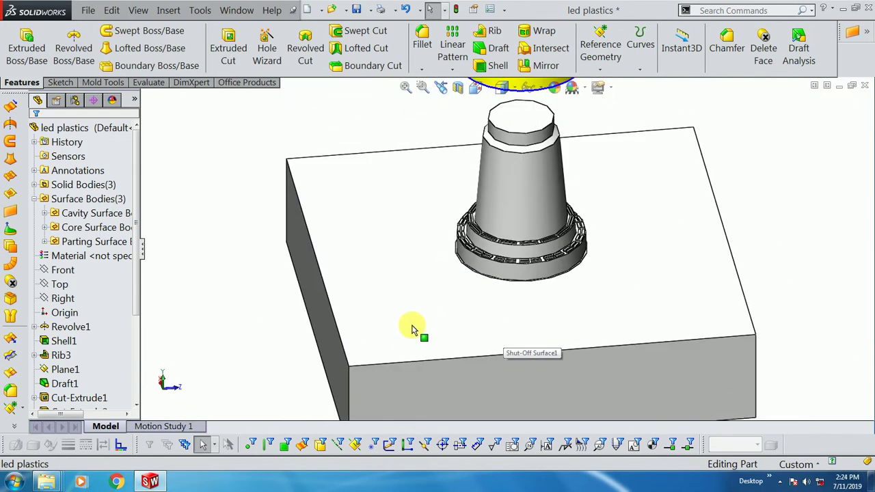
left_click(426, 286)
scroll(434, 150, "up", 2)
left_click(433, 151)
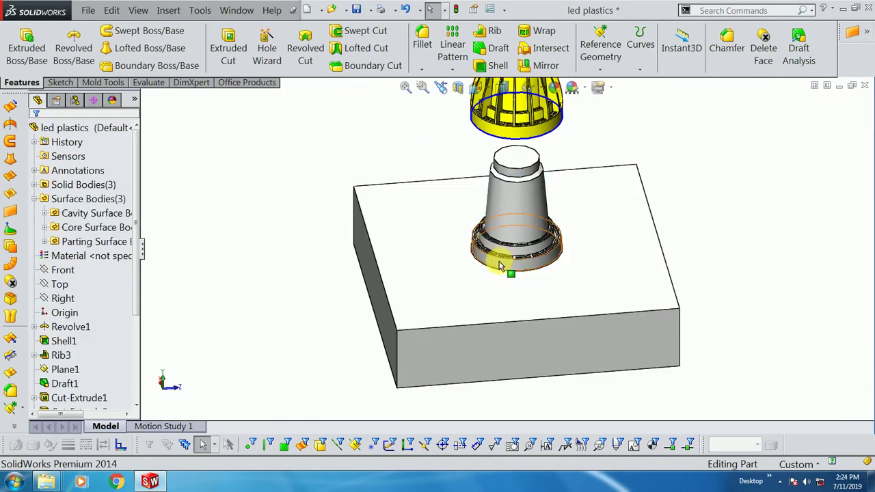
scroll(472, 214, "down", 5)
scroll(465, 232, "down", 2)
scroll(453, 256, "up", 1)
scroll(458, 273, "up", 2)
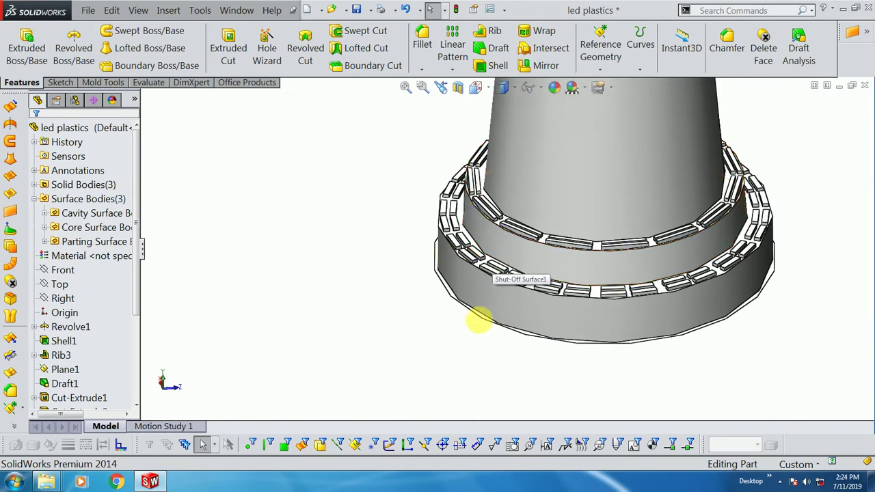
scroll(506, 311, "up", 2)
scroll(506, 307, "up", 2)
scroll(491, 305, "up", 2)
scroll(477, 305, "up", 2)
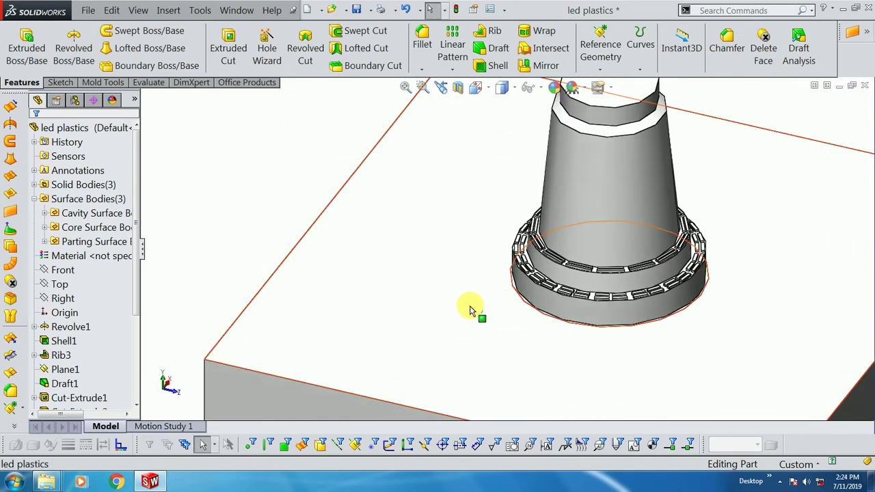
scroll(469, 303, "up", 2)
scroll(619, 263, "down", 3)
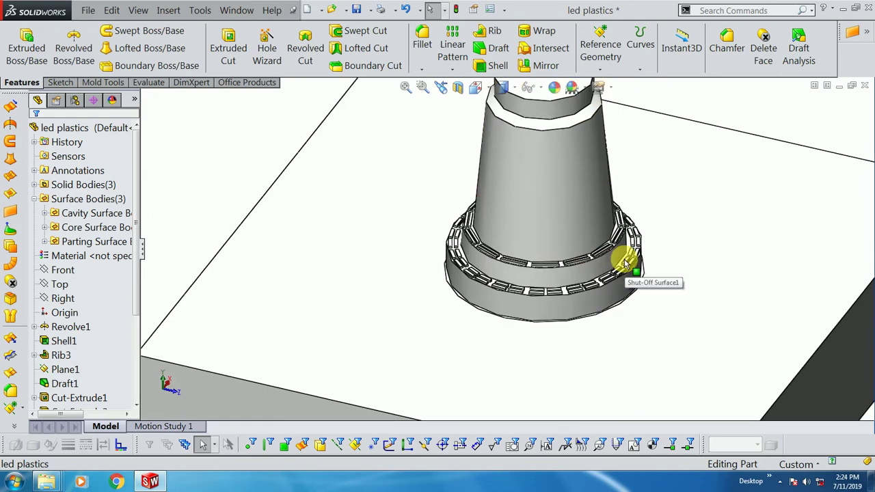
scroll(595, 252, "down", 3)
scroll(576, 252, "down", 3)
scroll(572, 263, "up", 2)
scroll(577, 260, "down", 1)
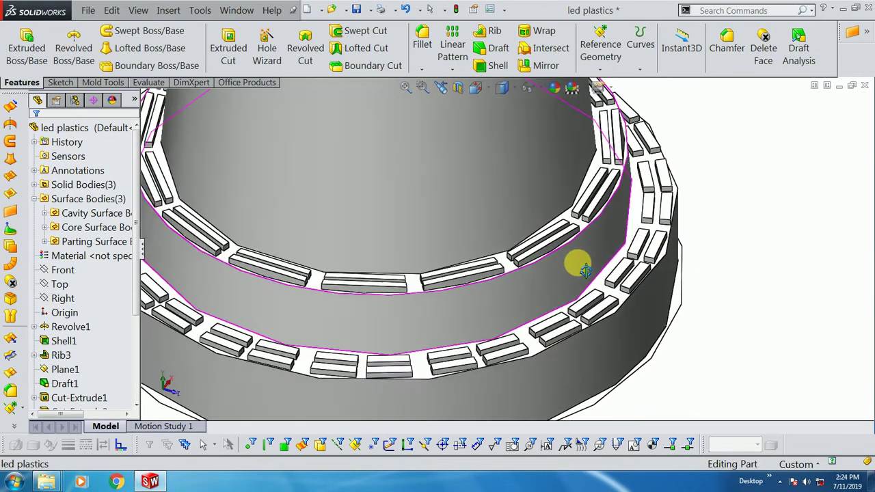
scroll(588, 254, "down", 2)
scroll(595, 250, "up", 2)
scroll(564, 260, "up", 1)
scroll(570, 289, "up", 3)
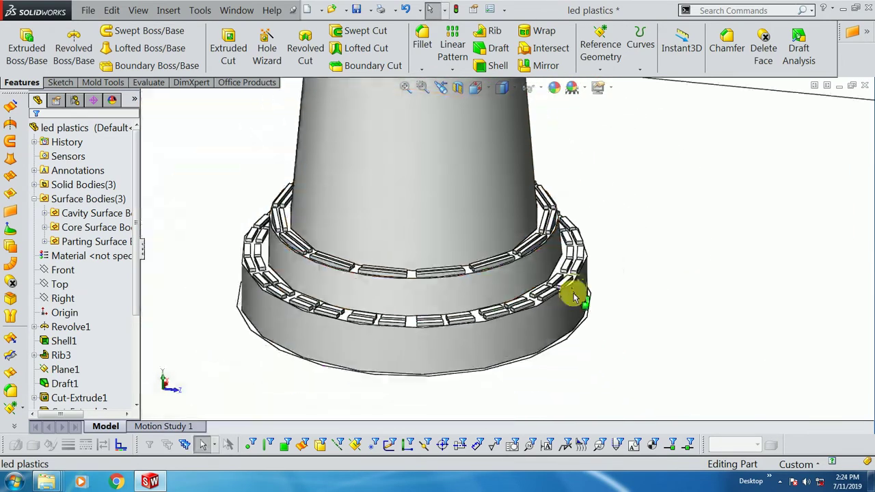
scroll(560, 315, "up", 2)
scroll(554, 333, "up", 4)
scroll(517, 179, "down", 4)
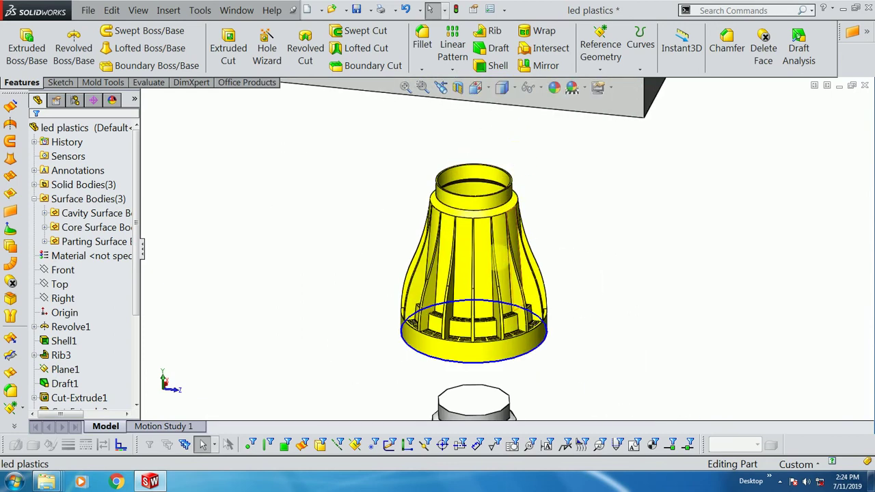
scroll(504, 251, "up", 3)
scroll(500, 209, "down", 2)
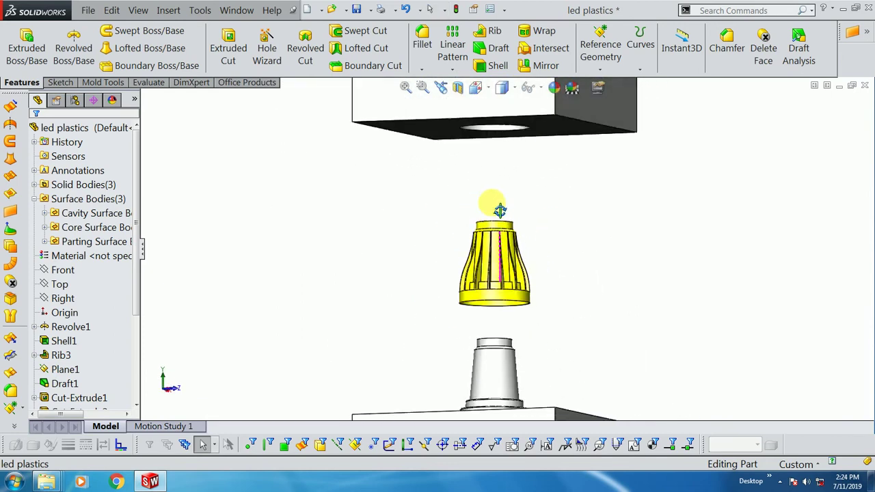
scroll(489, 239, "down", 1)
scroll(482, 270, "up", 2)
mouse_move(469, 260)
middle_mouse_down()
mouse_move(449, 180)
mouse_move(485, 226)
mouse_move(472, 210)
mouse_move(450, 219)
middle_mouse_up()
scroll(485, 220, "down", 3)
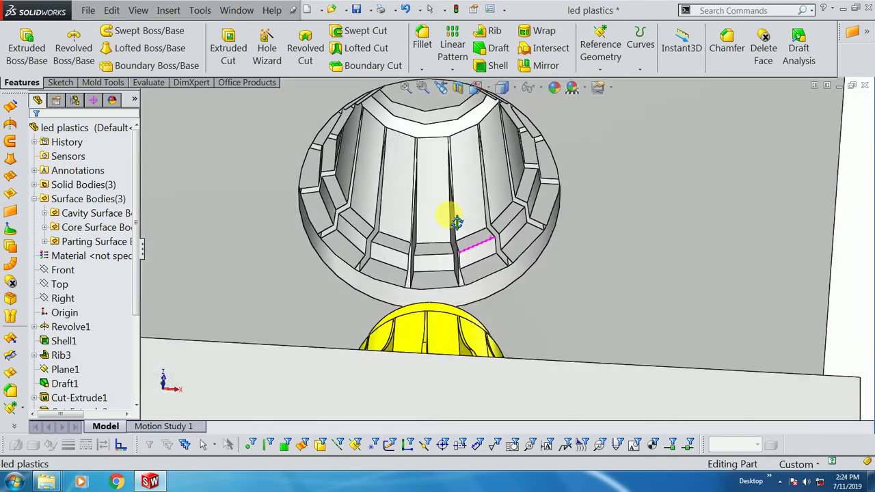
scroll(415, 189, "up", 2)
scroll(441, 291, "down", 4)
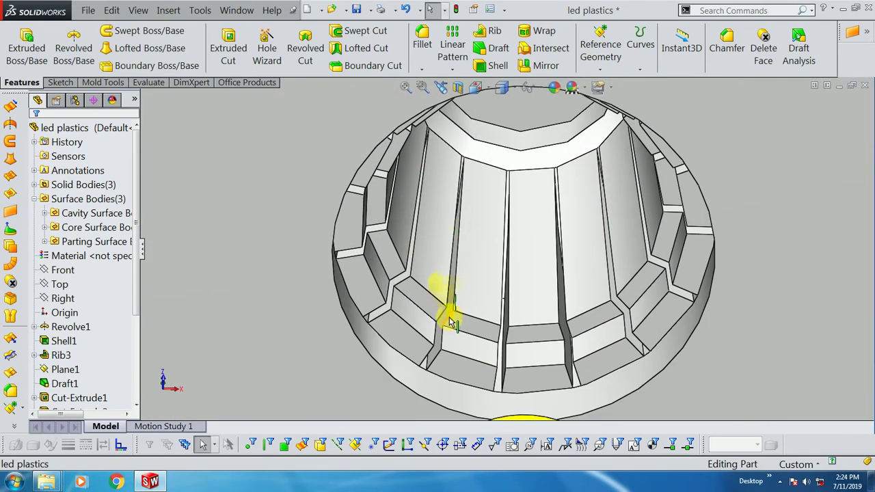
left_click(448, 317)
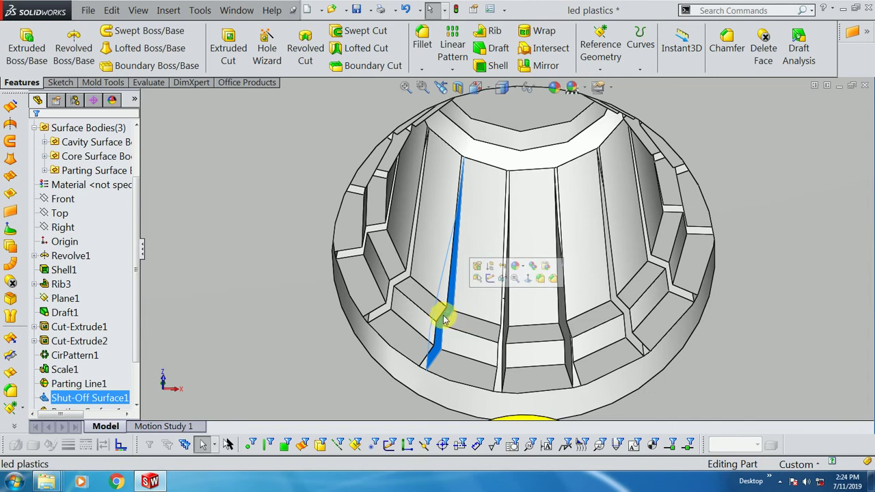
mouse_move(445, 321)
middle_mouse_down()
mouse_move(431, 334)
mouse_move(463, 287)
middle_mouse_up()
scroll(465, 246, "up", 5)
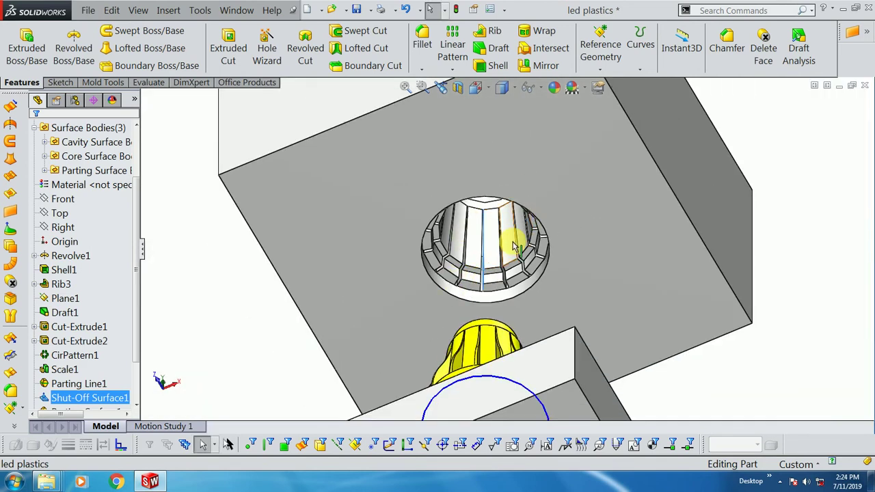
scroll(493, 236, "up", 2)
key("ctrl+1")
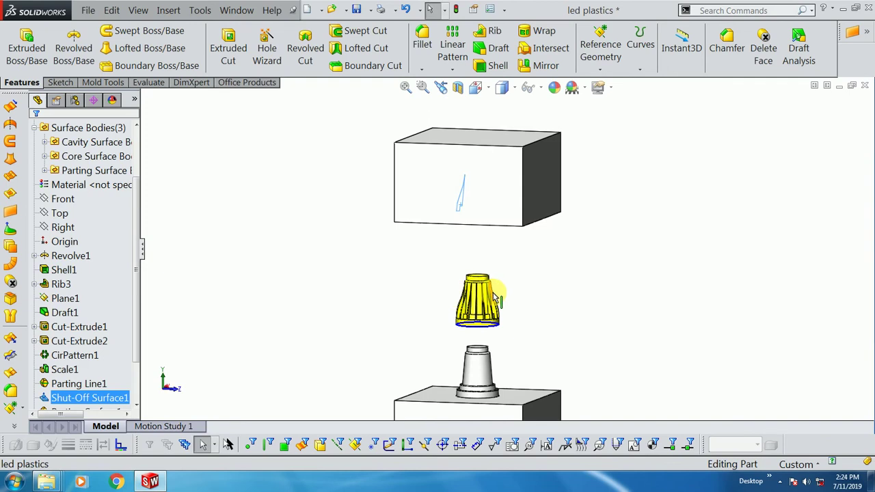
scroll(479, 291, "down", 2)
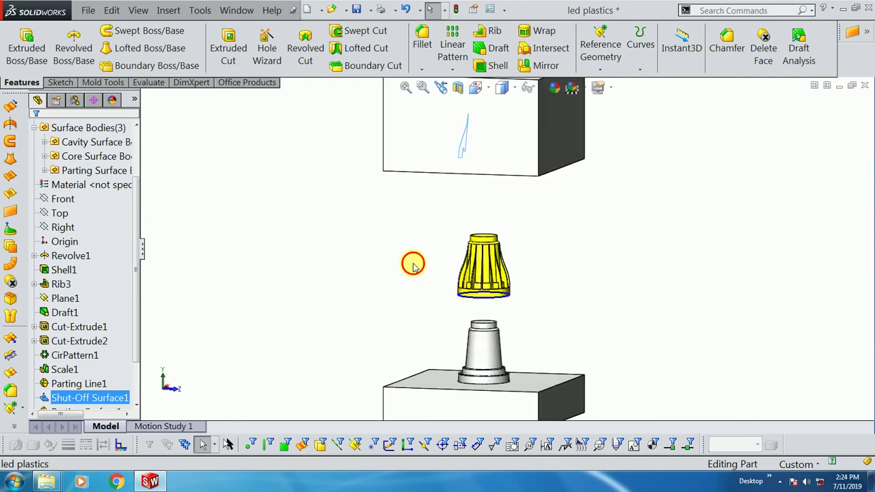
scroll(475, 298, "down", 3)
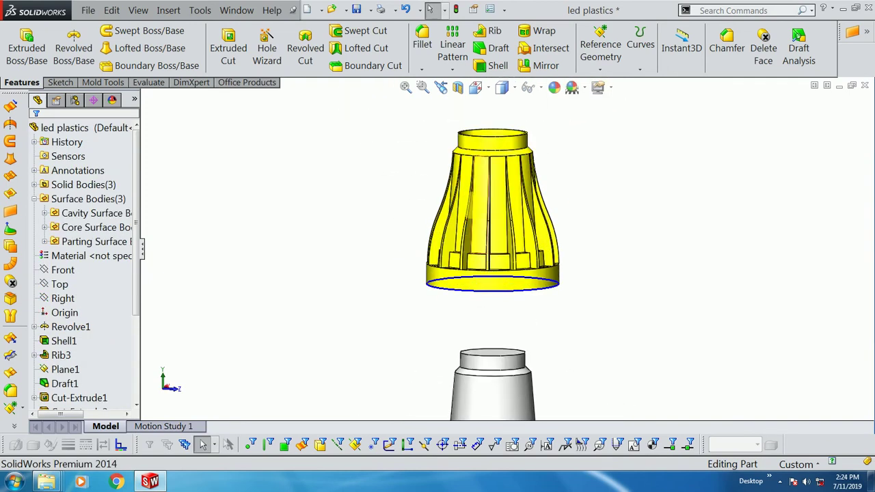
scroll(509, 244, "up", 2)
scroll(503, 244, "up", 2)
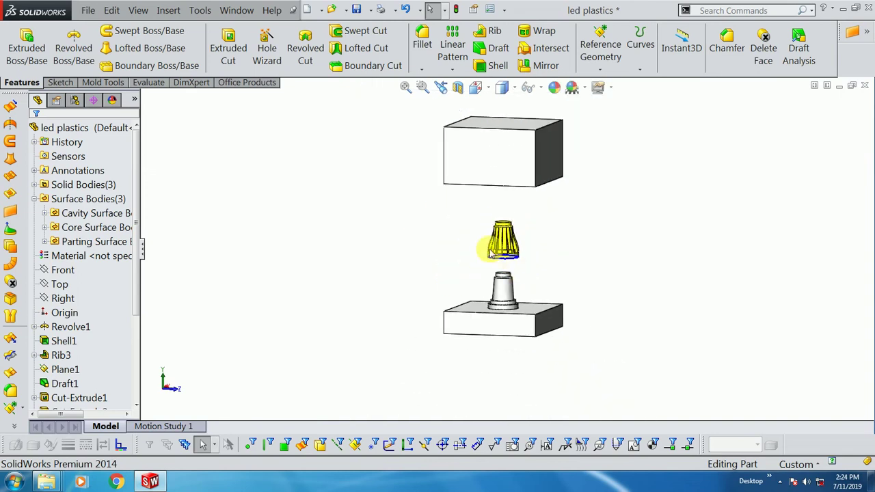
scroll(522, 216, "up", 1)
scroll(573, 175, "down", 1)
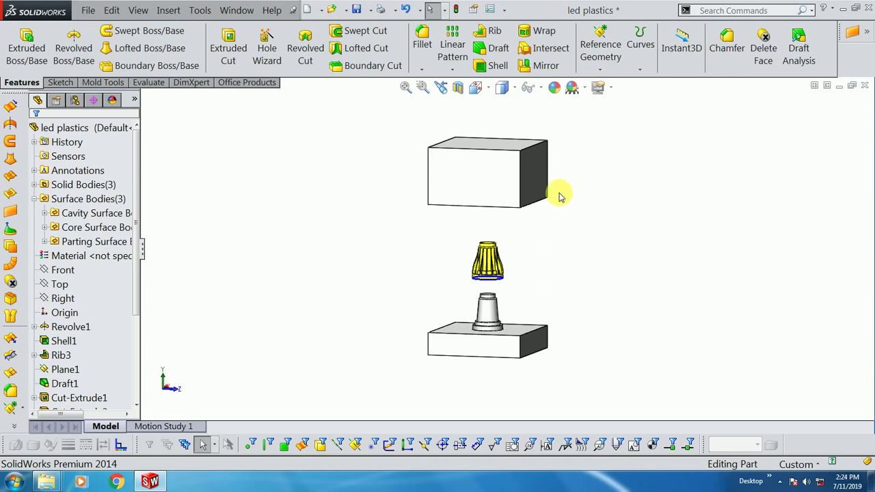
middle_click_drag(381, 225, 390, 235)
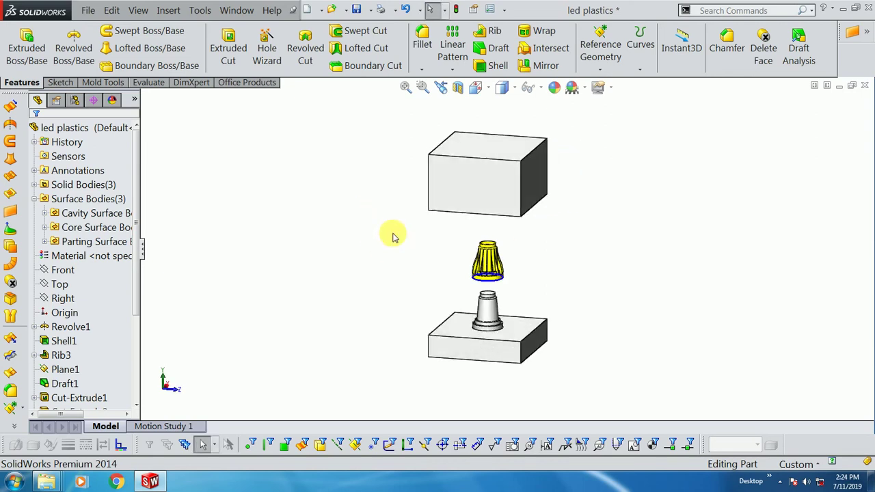
scroll(467, 337, "down", 3)
middle_click_drag(467, 337, 413, 355)
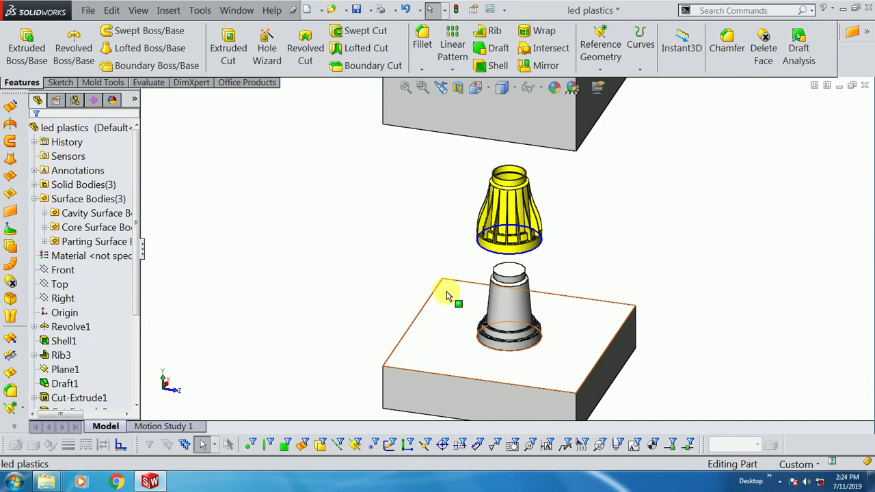
scroll(397, 301, "up", 3)
mouse_move(404, 287)
middle_mouse_down()
mouse_move(404, 266)
mouse_move(404, 307)
mouse_move(517, 185)
middle_mouse_up()
scroll(518, 185, "down", 2)
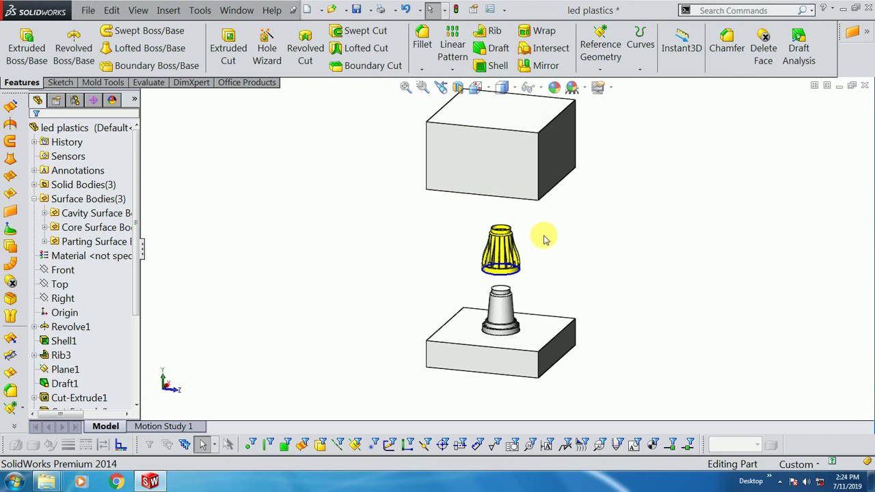
scroll(592, 209, "up", 1)
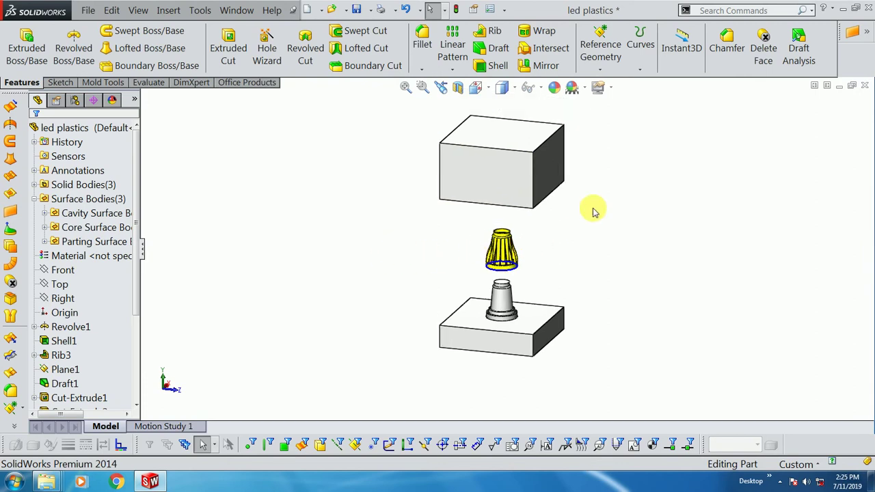
scroll(580, 177, "down", 1)
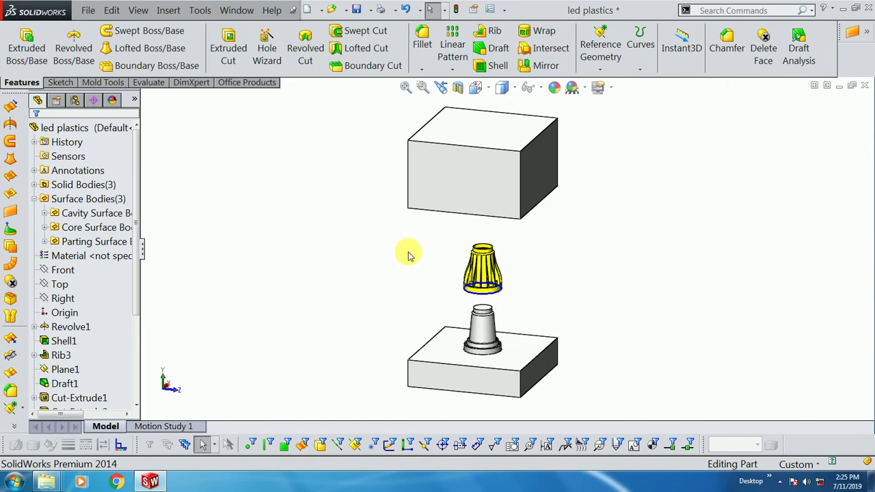